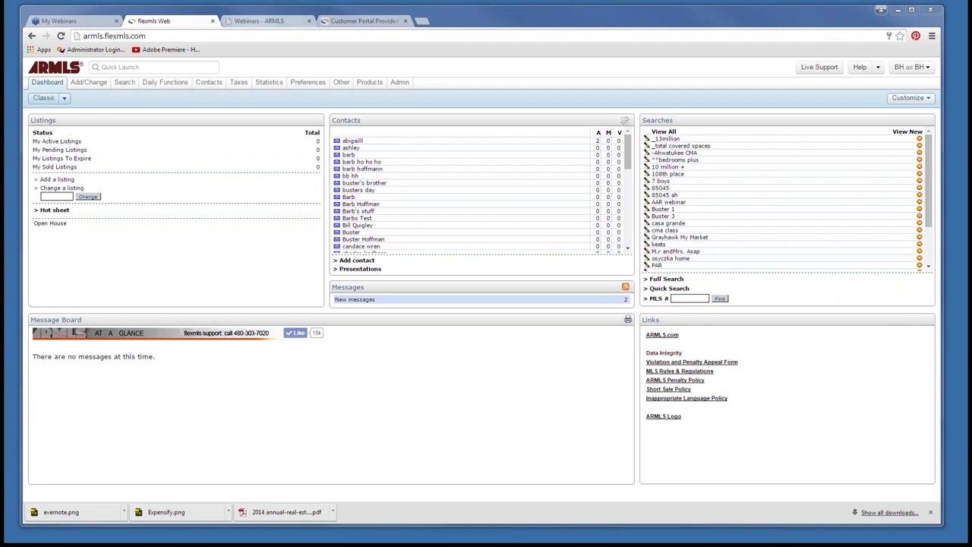
Bring up the ARMLS Webinars page and scroll through the Webinar Recordings list and back up
{"action": "key", "text": "ctrl+Tab"}
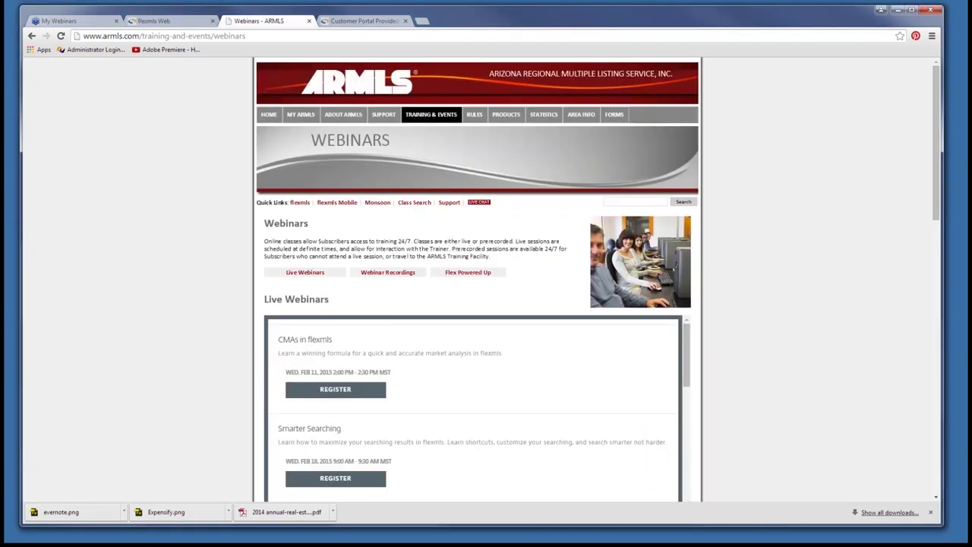
{"action": "mouse_move", "coordinate": [430, 114]}
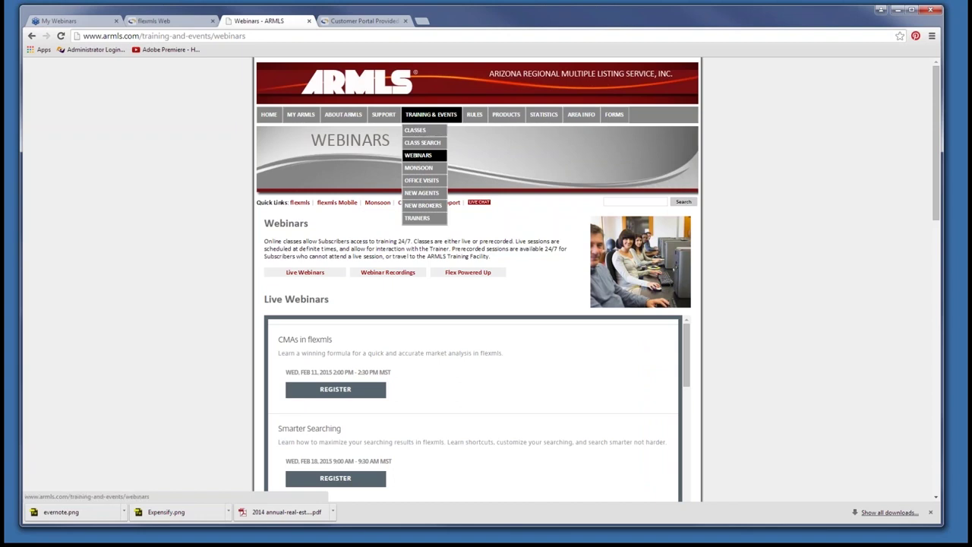
{"action": "scroll", "coordinate": [478, 281], "scroll_direction": "down", "scroll_amount": 6}
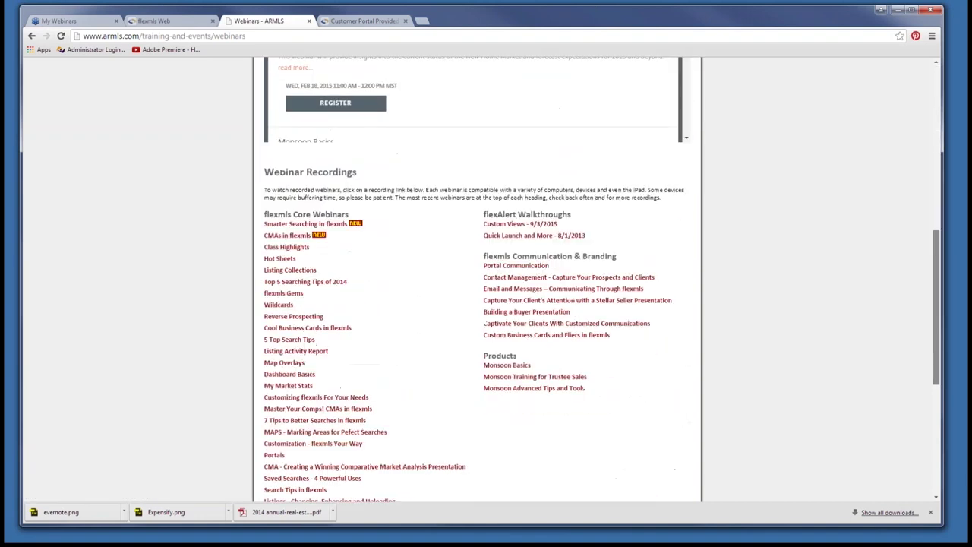
{"action": "scroll", "coordinate": [478, 281], "scroll_direction": "down", "scroll_amount": 2}
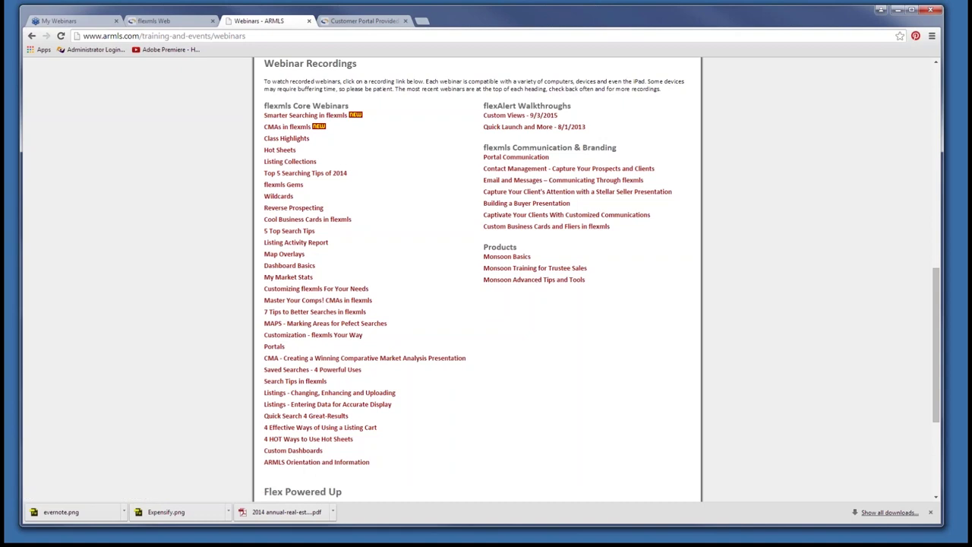
{"action": "scroll", "coordinate": [601, 279], "scroll_direction": "up", "scroll_amount": 10}
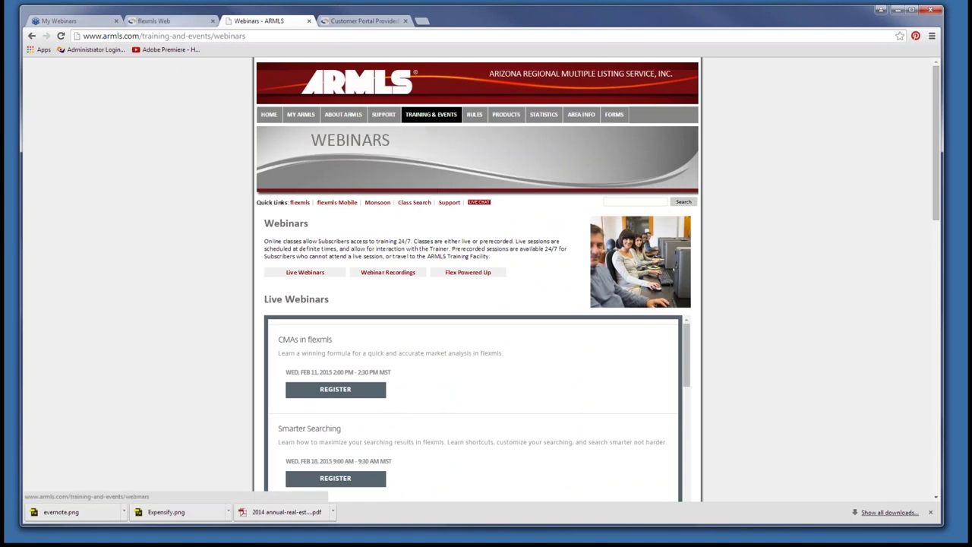
Return to the flexmls Web browser tab
{"action": "left_click", "coordinate": [156, 20]}
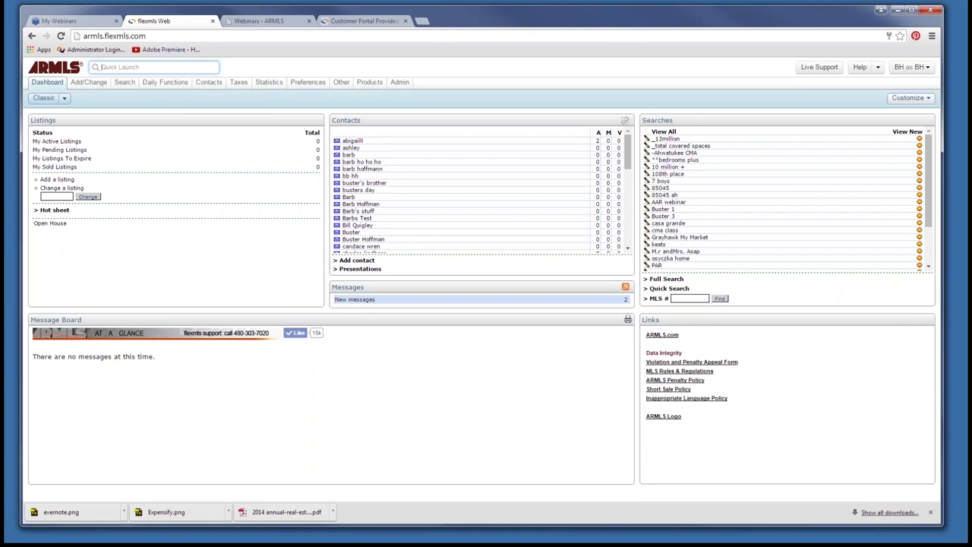
Go to the My Profile page under Preferences
{"action": "left_click", "coordinate": [308, 82]}
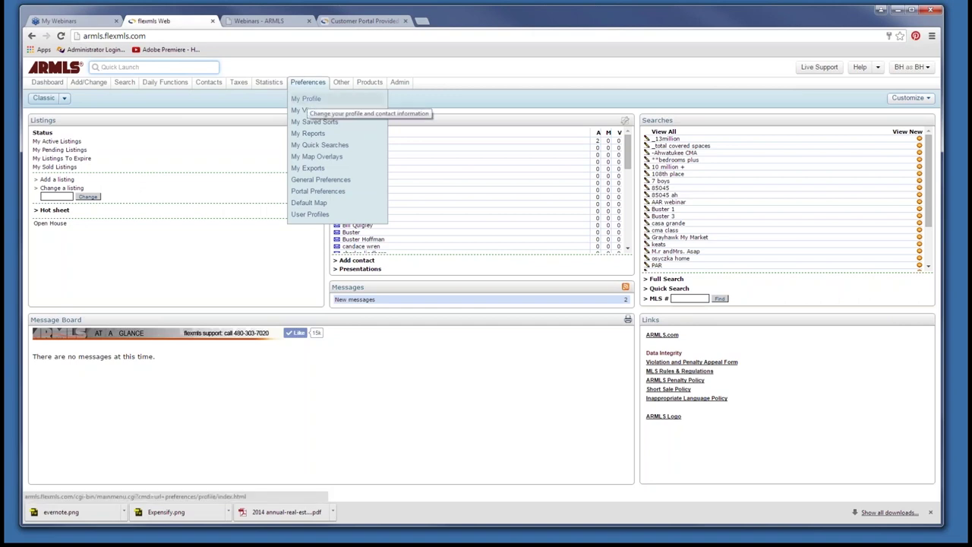
{"action": "left_click", "coordinate": [306, 99]}
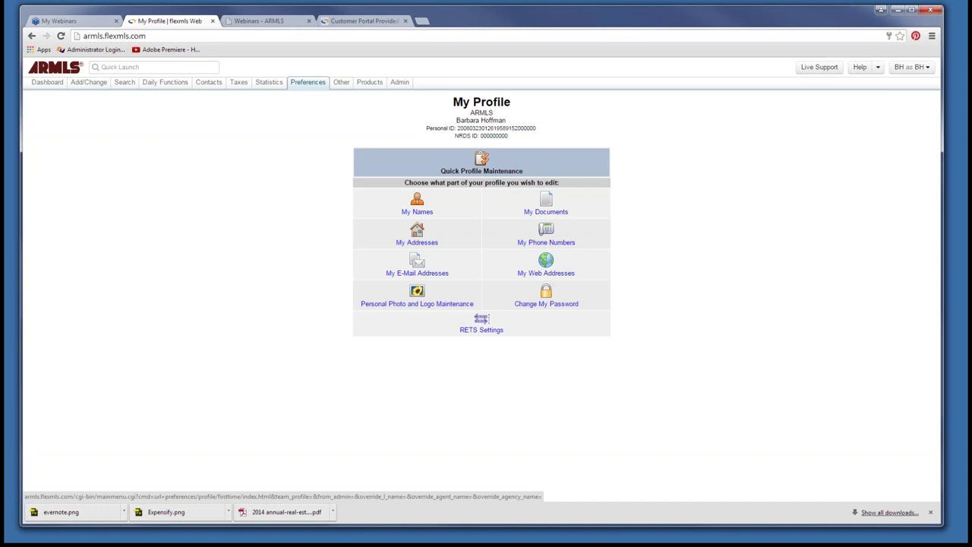
Open Quick Profile Maintenance and review it down to the secret question and Display Options
{"action": "left_click", "coordinate": [481, 163]}
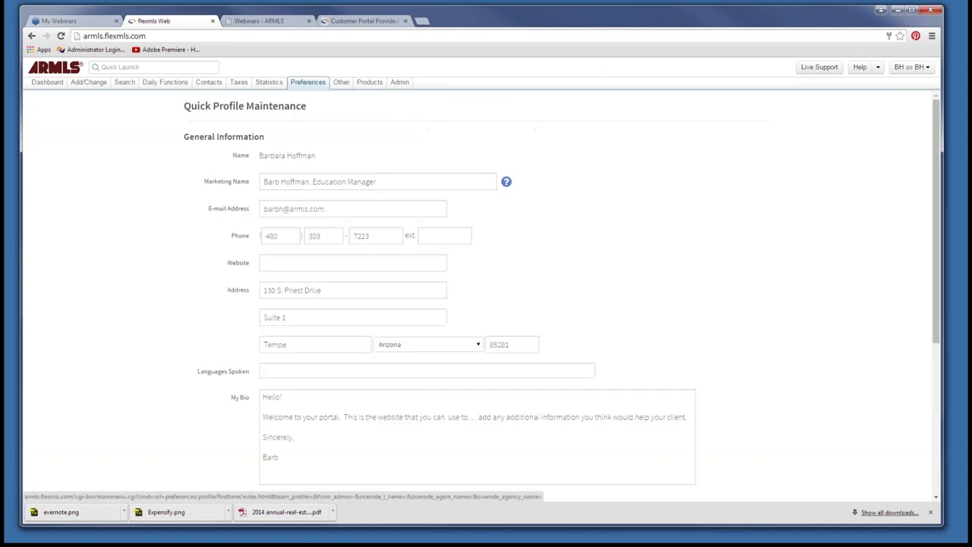
{"action": "scroll", "coordinate": [562, 291], "scroll_direction": "down", "scroll_amount": 3}
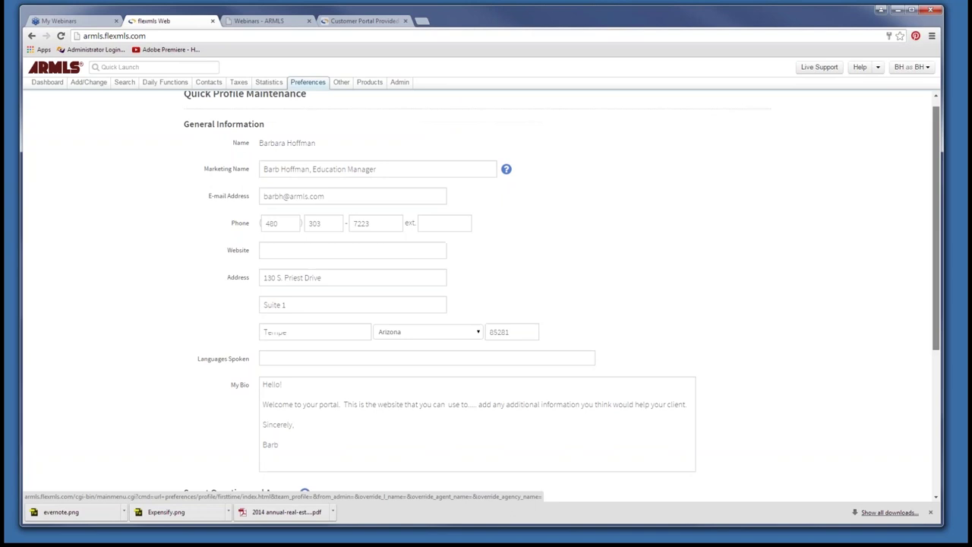
{"action": "scroll", "coordinate": [562, 291], "scroll_direction": "down", "scroll_amount": 1}
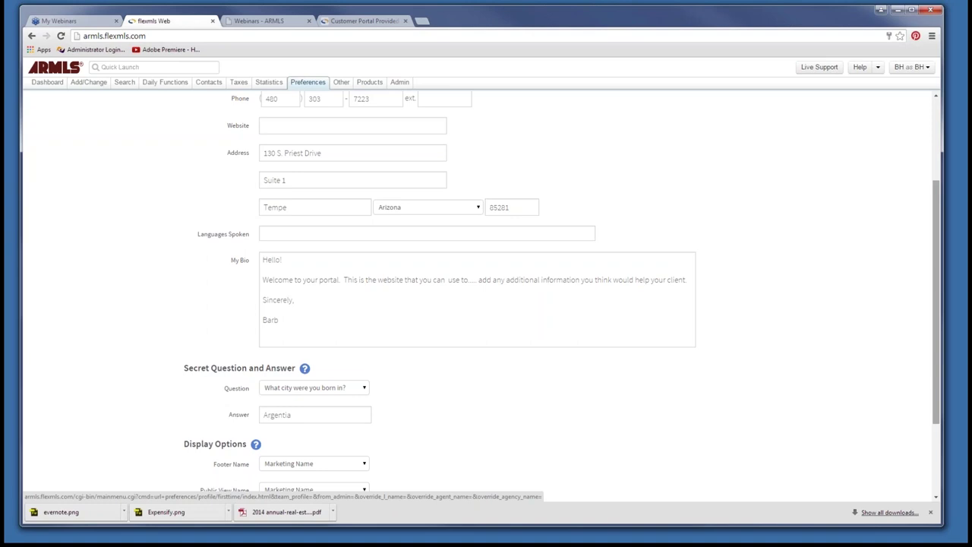
{"action": "scroll", "coordinate": [477, 296], "scroll_direction": "down", "scroll_amount": 1}
{"action": "scroll", "coordinate": [486, 296], "scroll_direction": "down", "scroll_amount": 3}
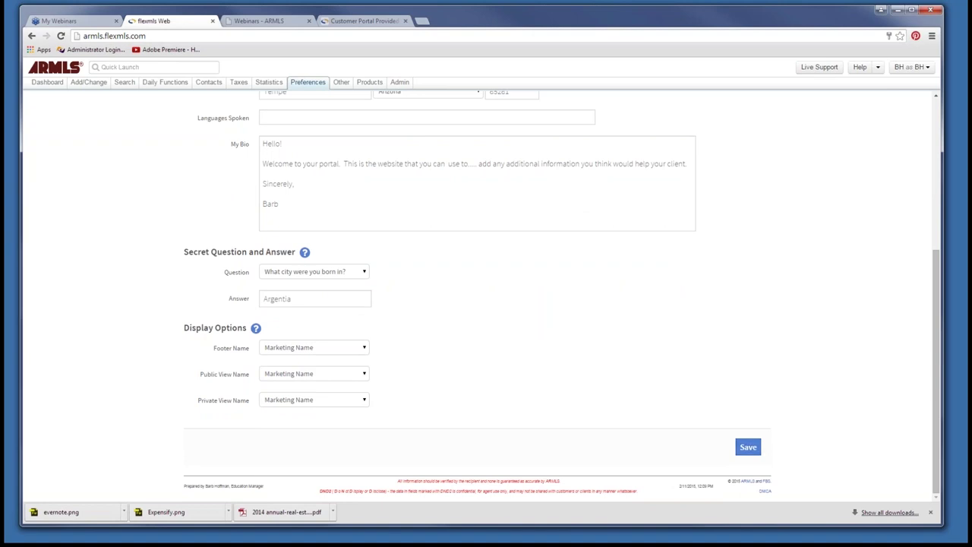
Save the profile, then review General Preferences down to the My Listings statuses and 999-day limit
{"action": "left_click", "coordinate": [748, 446]}
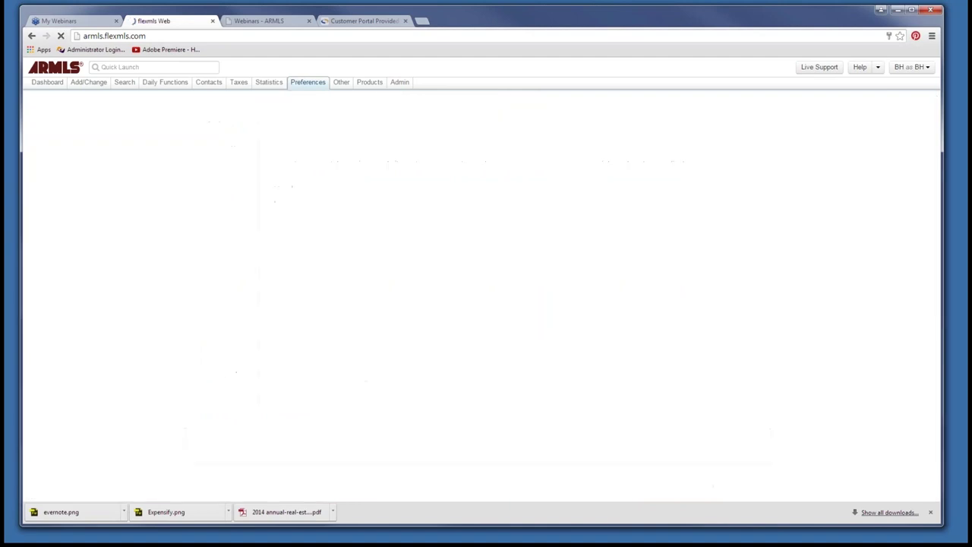
{"action": "mouse_move", "coordinate": [307, 82]}
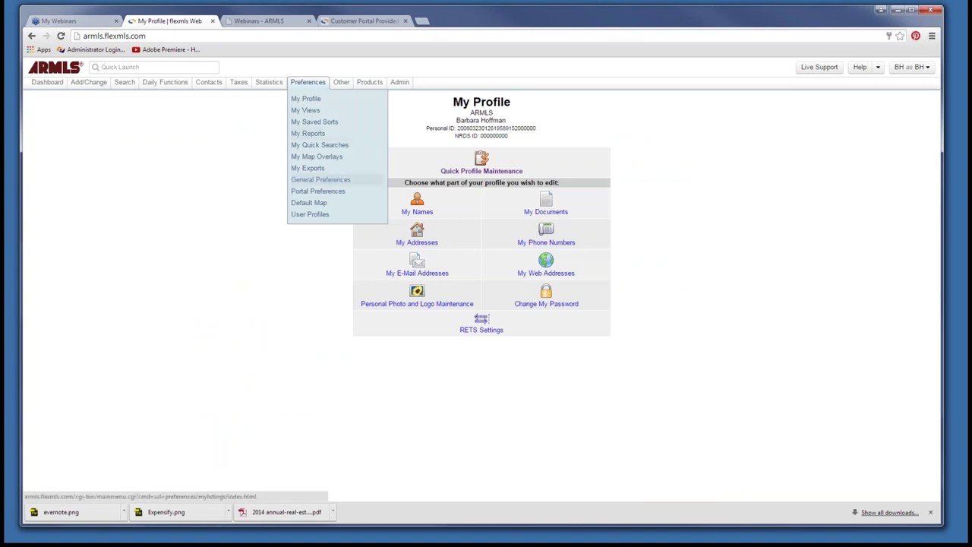
{"action": "left_click", "coordinate": [319, 179]}
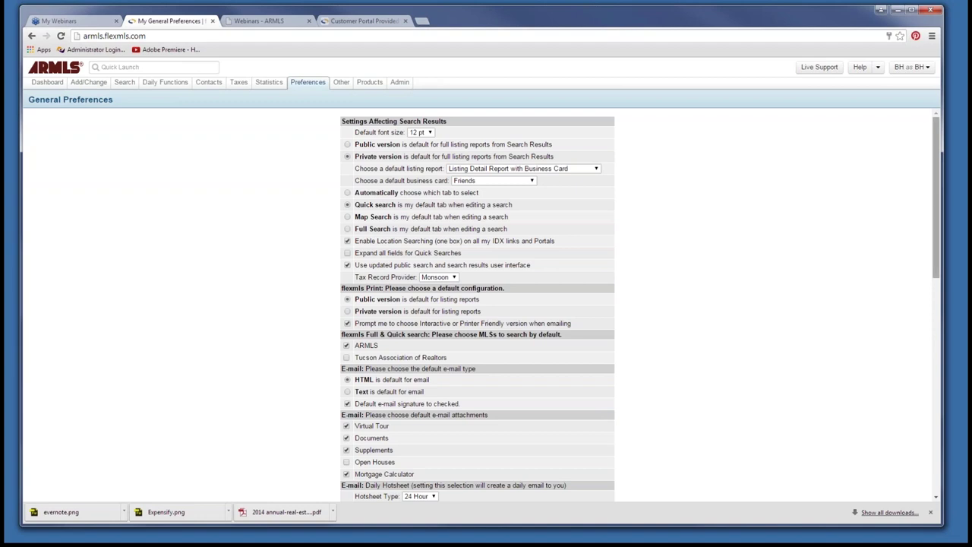
{"action": "scroll", "coordinate": [936, 197], "scroll_direction": "down", "scroll_amount": 8}
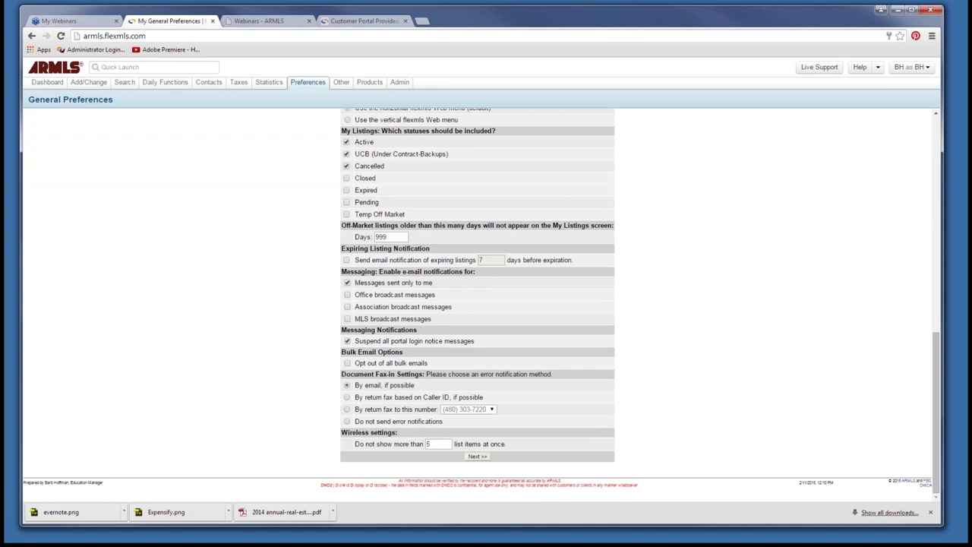
{"action": "mouse_move", "coordinate": [308, 82]}
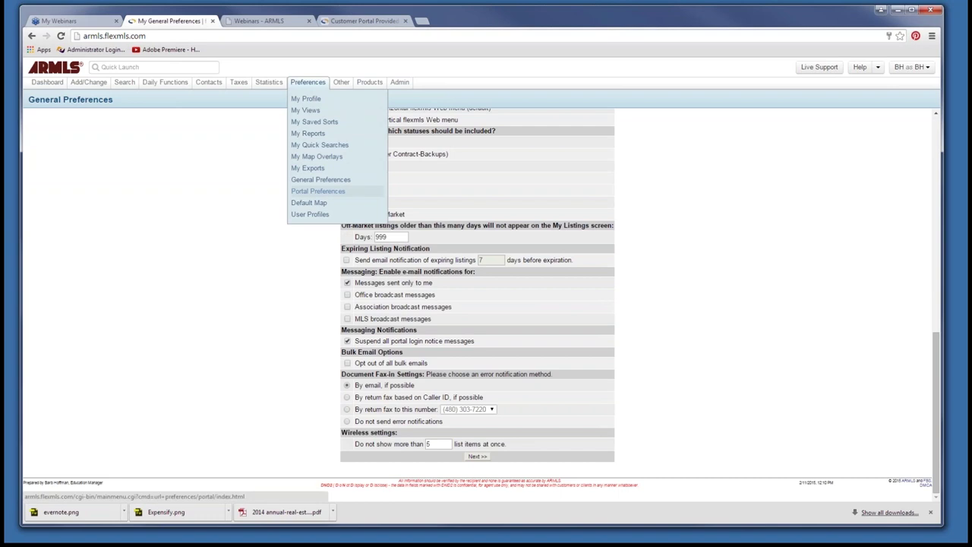
Open Portal Preferences and put the cursor in the email greeting Message editor
{"action": "left_click", "coordinate": [317, 190]}
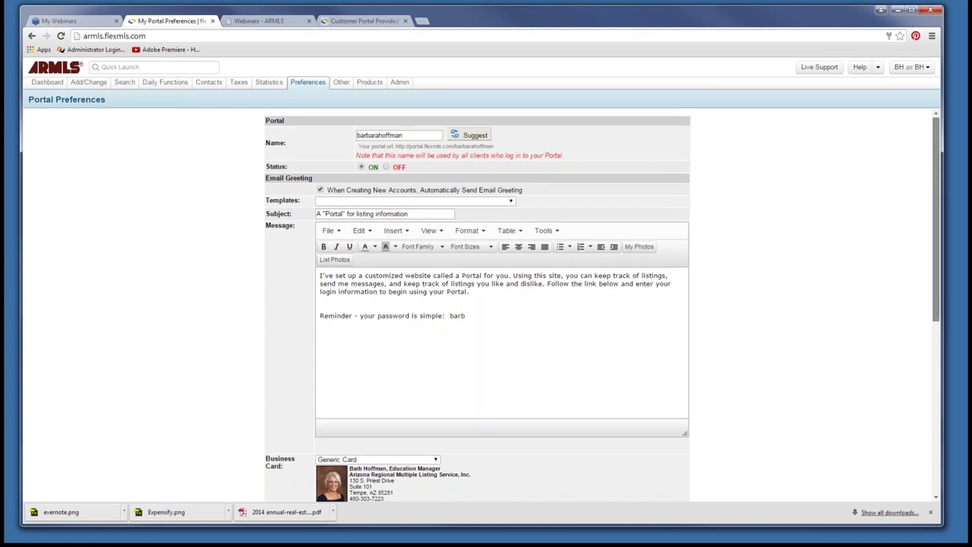
{"action": "left_click", "coordinate": [319, 275]}
{"action": "scroll", "coordinate": [486, 304], "scroll_direction": "down", "scroll_amount": 2}
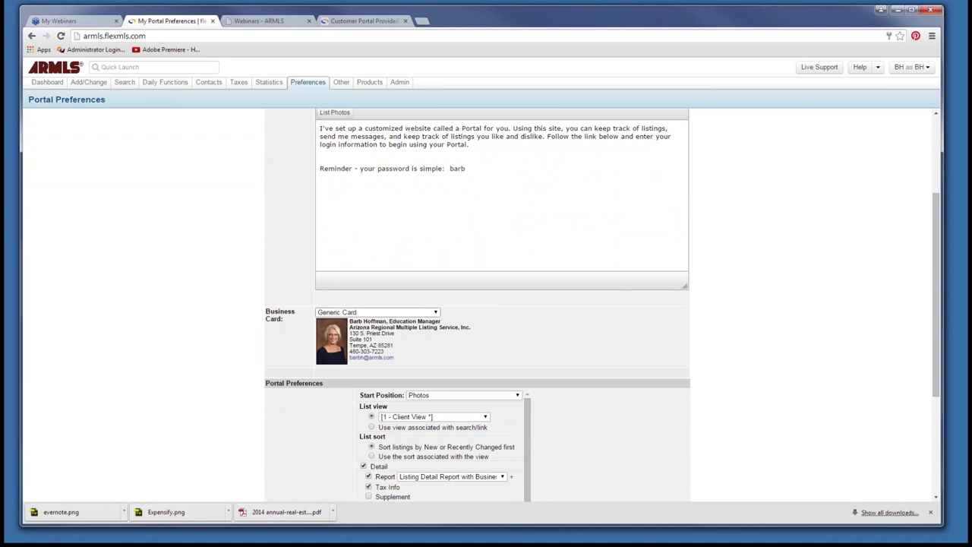
{"action": "left_click", "coordinate": [377, 312]}
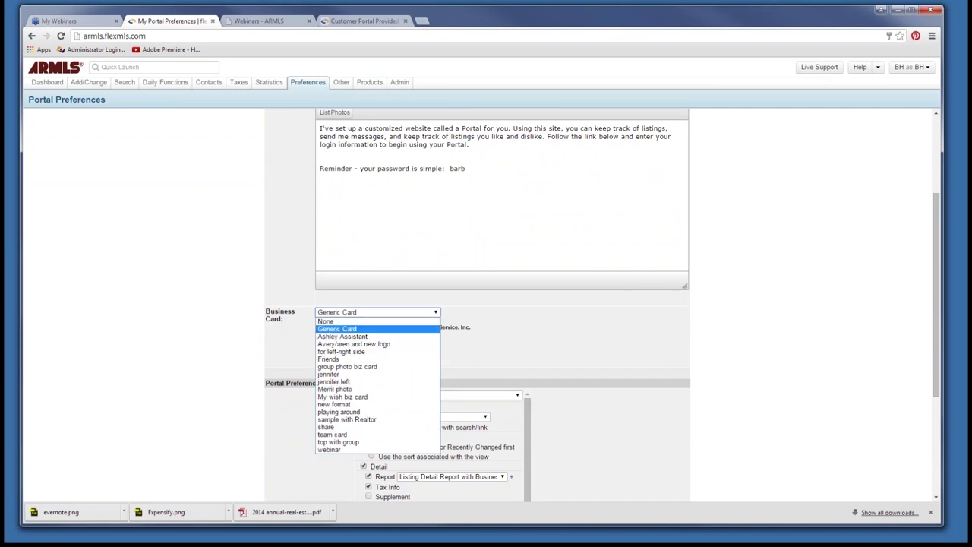
{"action": "key", "text": "Return"}
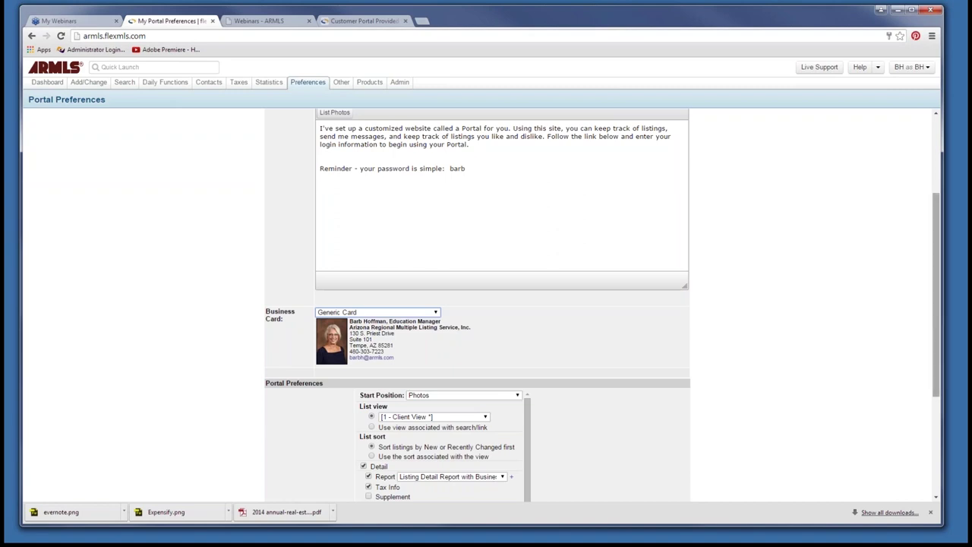
{"action": "left_click_drag", "start_coordinate": [936, 295], "coordinate": [936, 389]}
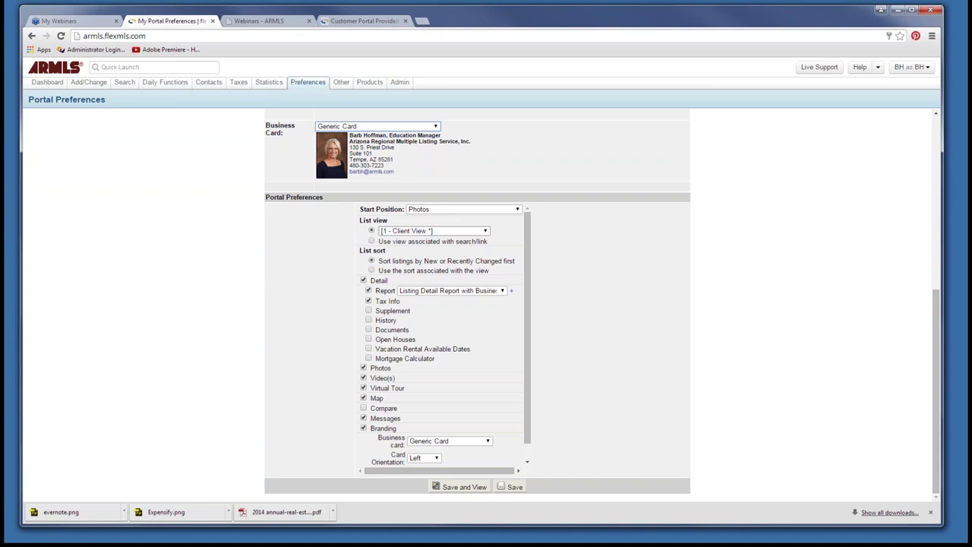
{"action": "left_click", "coordinate": [432, 230]}
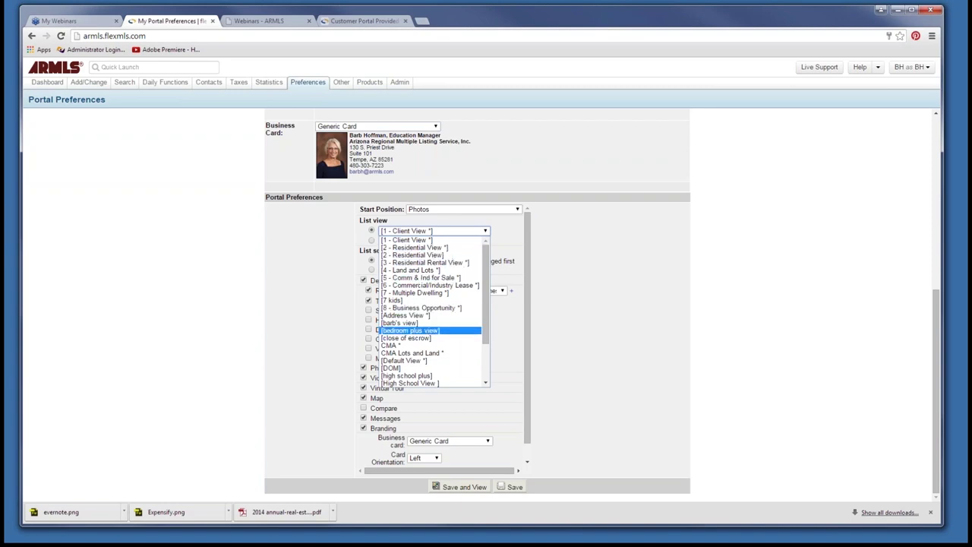
{"action": "key", "text": "Escape"}
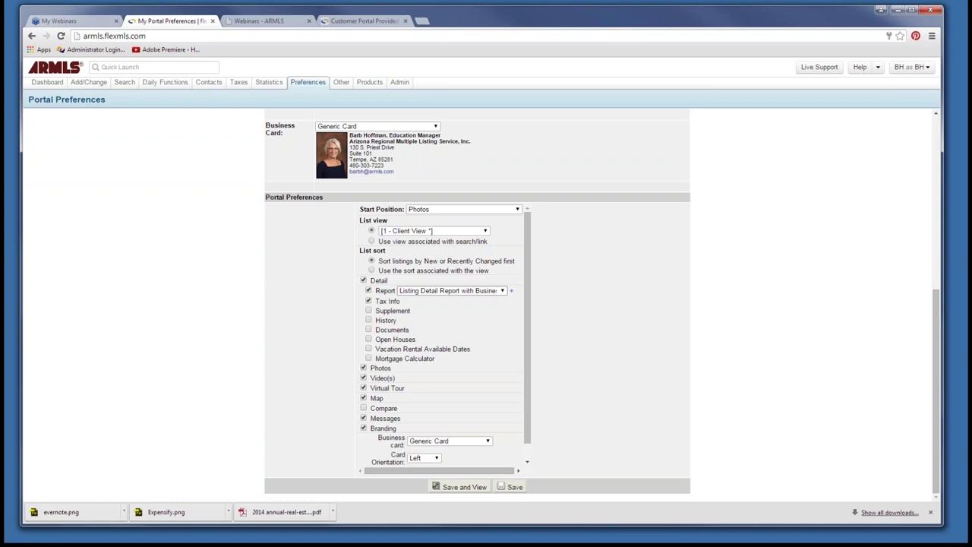
Compare Detail report options, keep Listing Detail Report with Business Card, and show the business card choices
{"action": "key", "text": "alt+Down"}
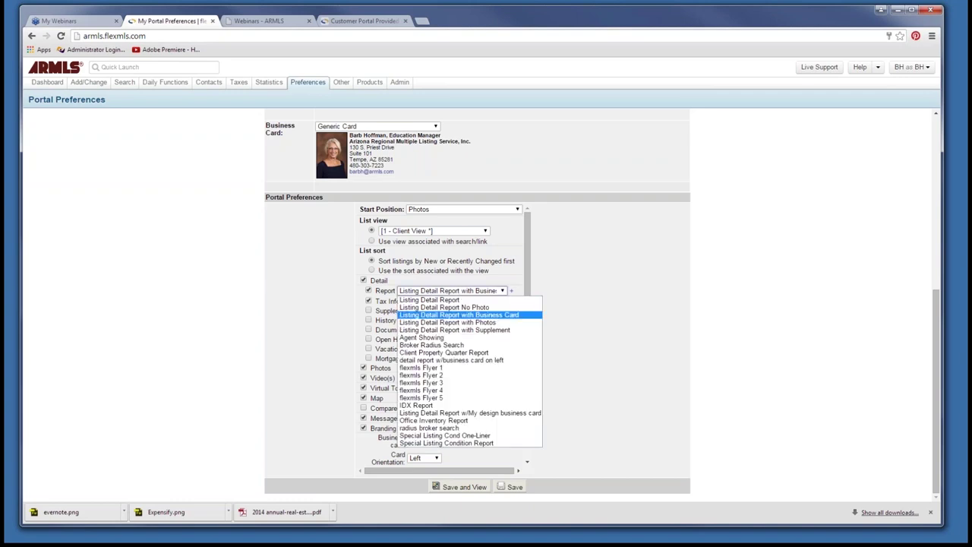
{"action": "key", "text": "Up"}
{"action": "key", "text": "Up"}
{"action": "key", "text": "Down"}
{"action": "key", "text": "Down"}
{"action": "key", "text": "Up"}
{"action": "key", "text": "Up"}
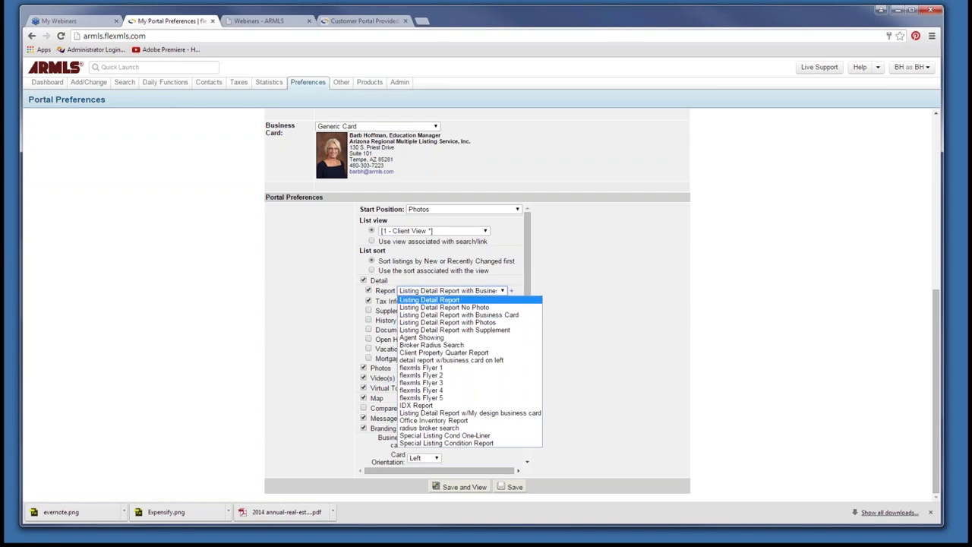
{"action": "key", "text": "Down"}
{"action": "key", "text": "Down"}
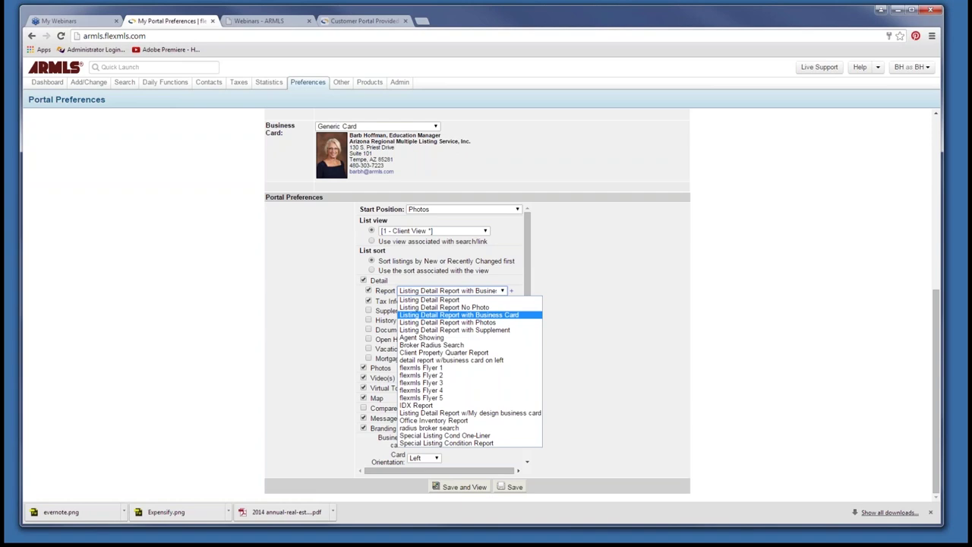
{"action": "key", "text": "Return"}
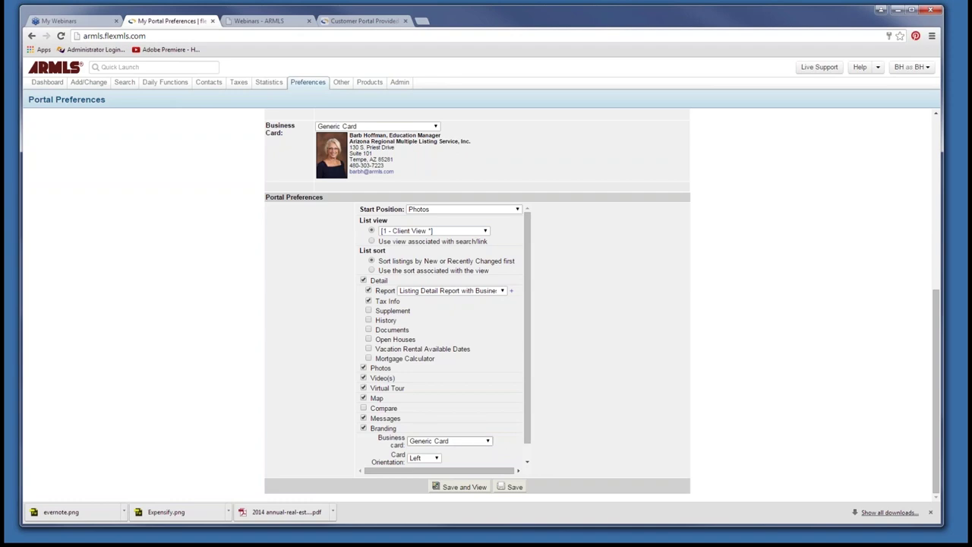
{"action": "key", "text": "alt+Down"}
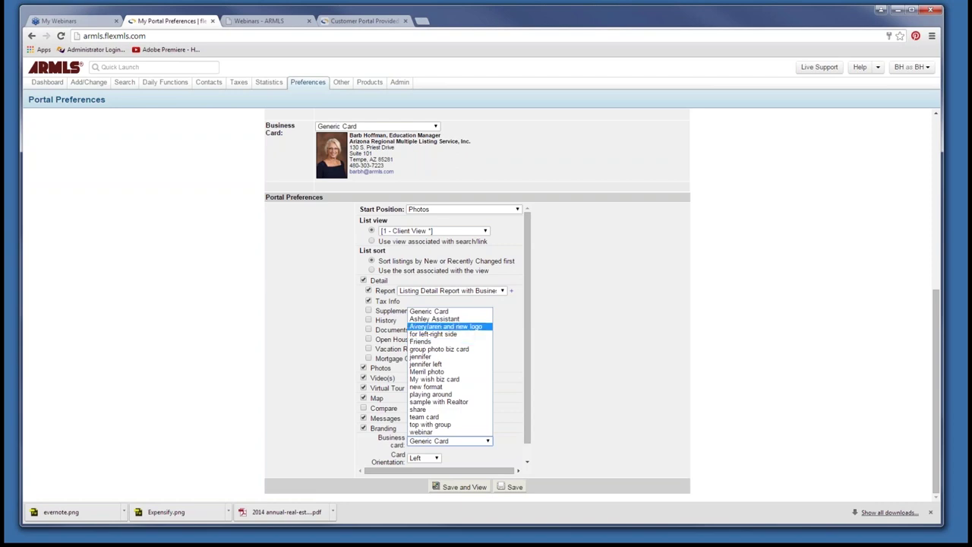
Keep Generic Card branding and save the Portal Preferences
{"action": "key", "text": "Return"}
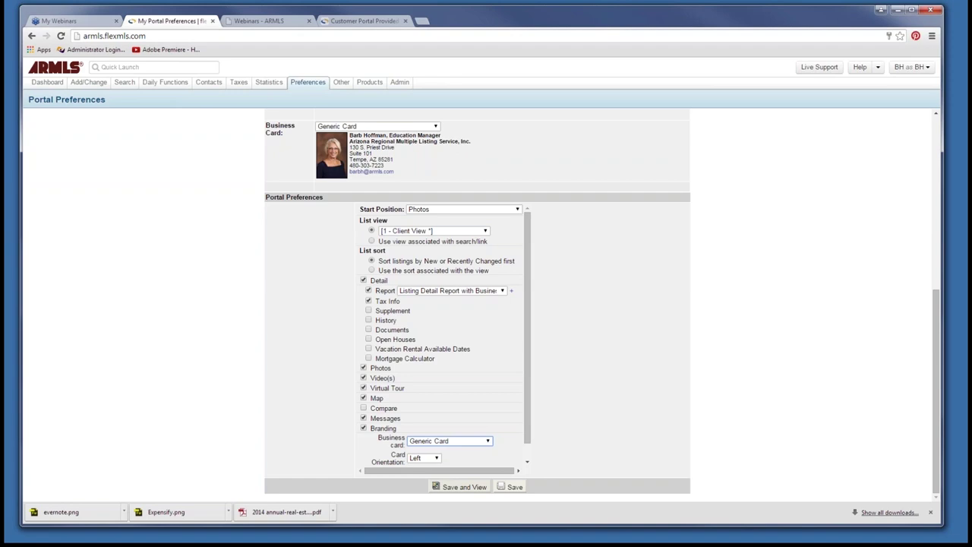
{"action": "left_click", "coordinate": [511, 487]}
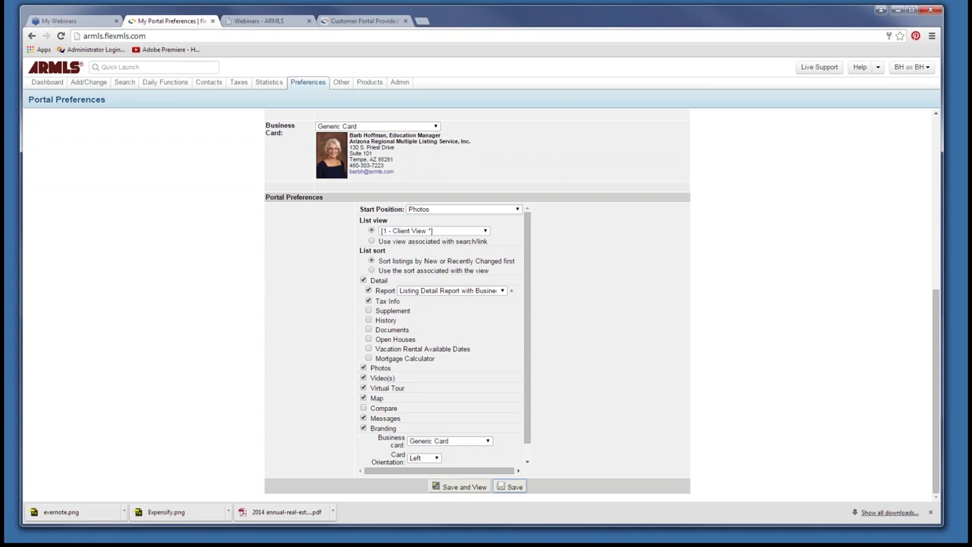
Reopen Portal Preferences and save them again, landing back on the dashboard
{"action": "mouse_move", "coordinate": [307, 82]}
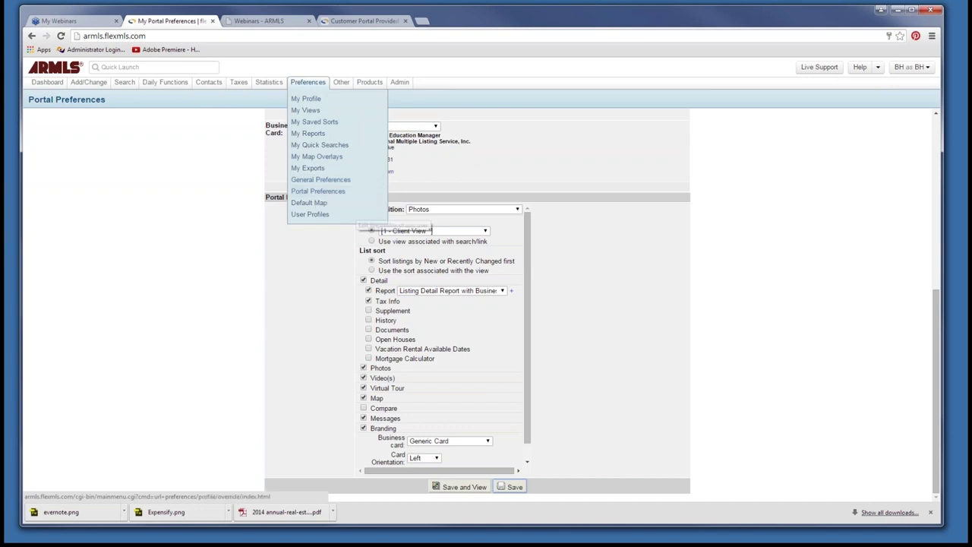
{"action": "left_click", "coordinate": [317, 190]}
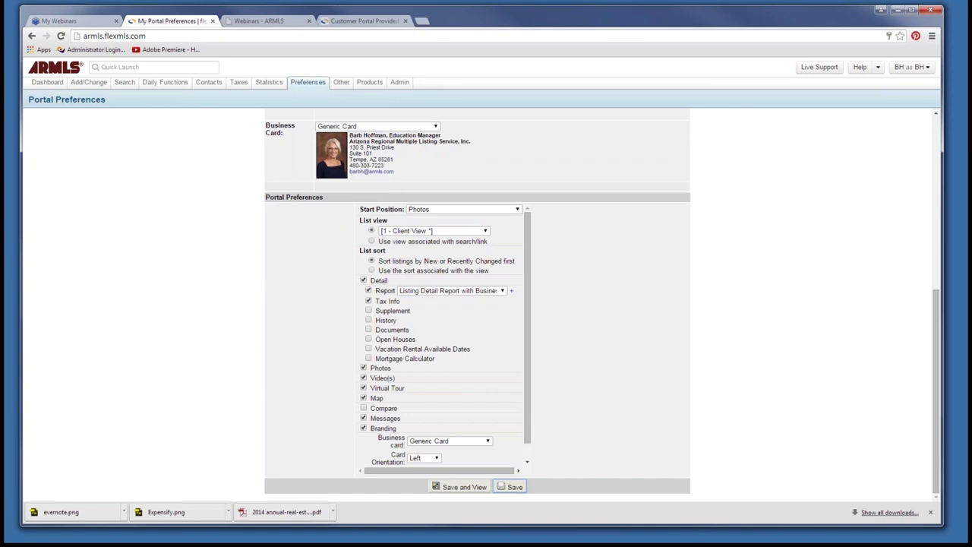
{"action": "left_click", "coordinate": [514, 486]}
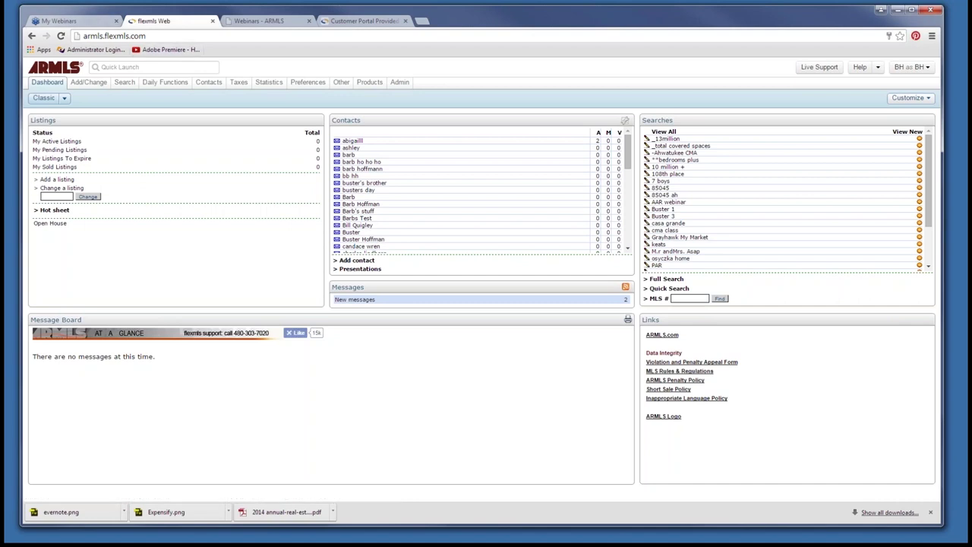
Run the 1 - Residential (ARMLS) quick search from Search > Quick Search
{"action": "mouse_move", "coordinate": [124, 82]}
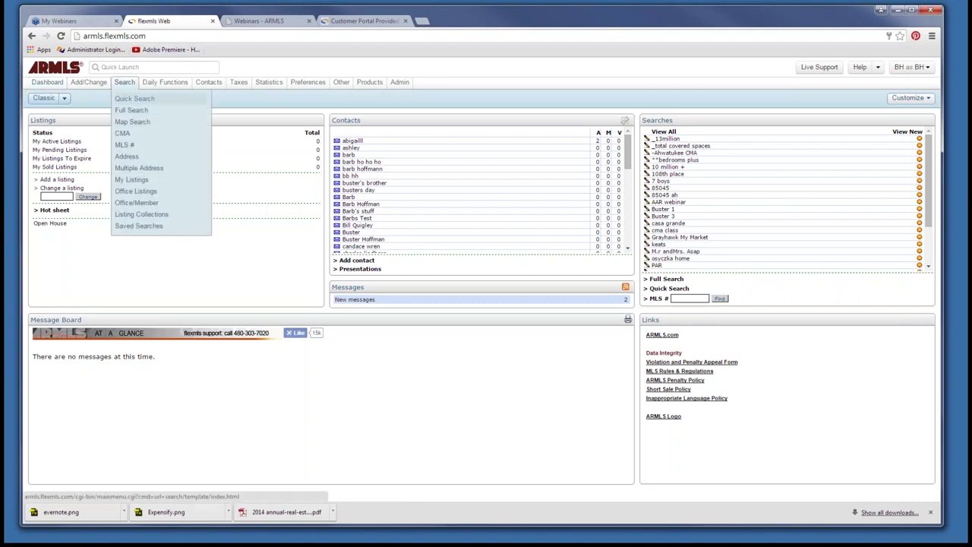
{"action": "left_click", "coordinate": [135, 98]}
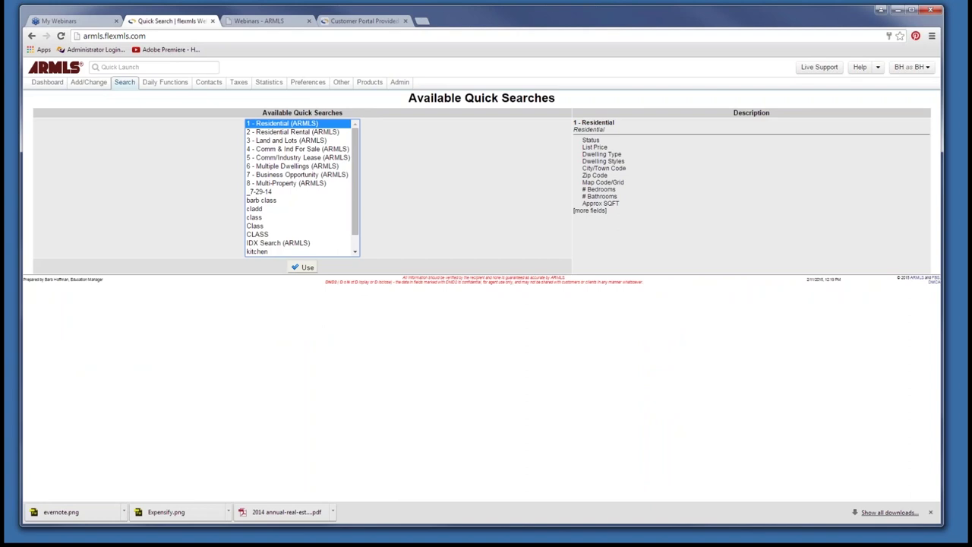
{"action": "left_click", "coordinate": [302, 267]}
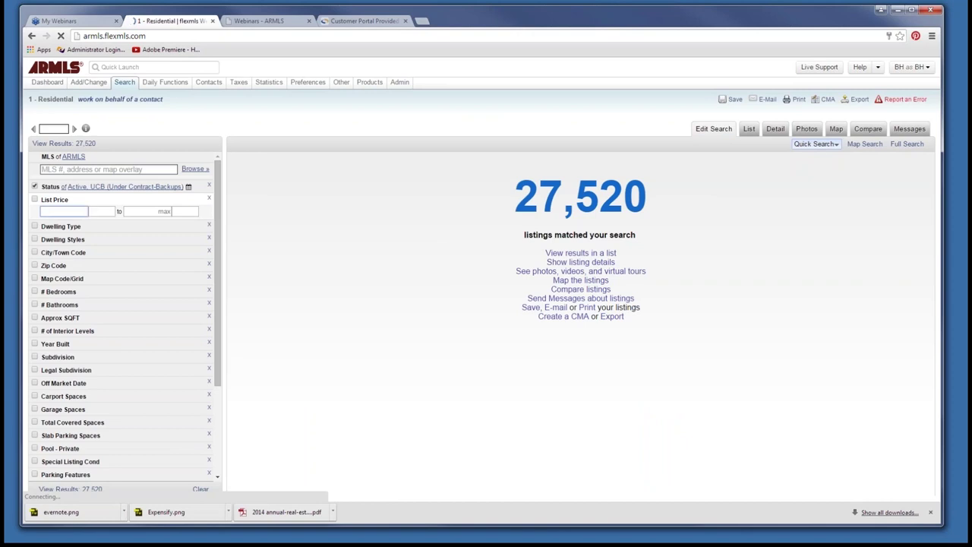
Set the List Price range to a 1,000,000 minimum and a 1,300,000 maximum
{"action": "type", "text": "100000"}
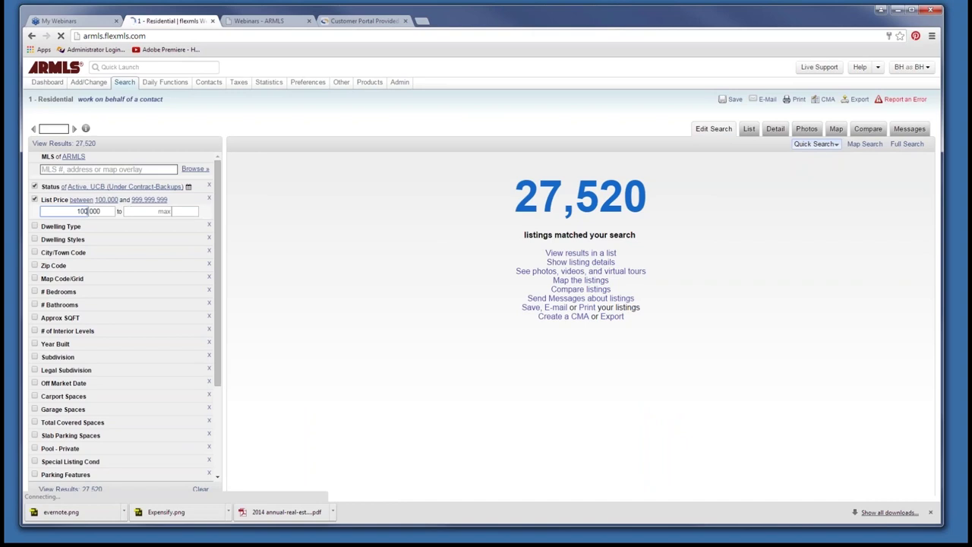
{"action": "type", "text": "0"}
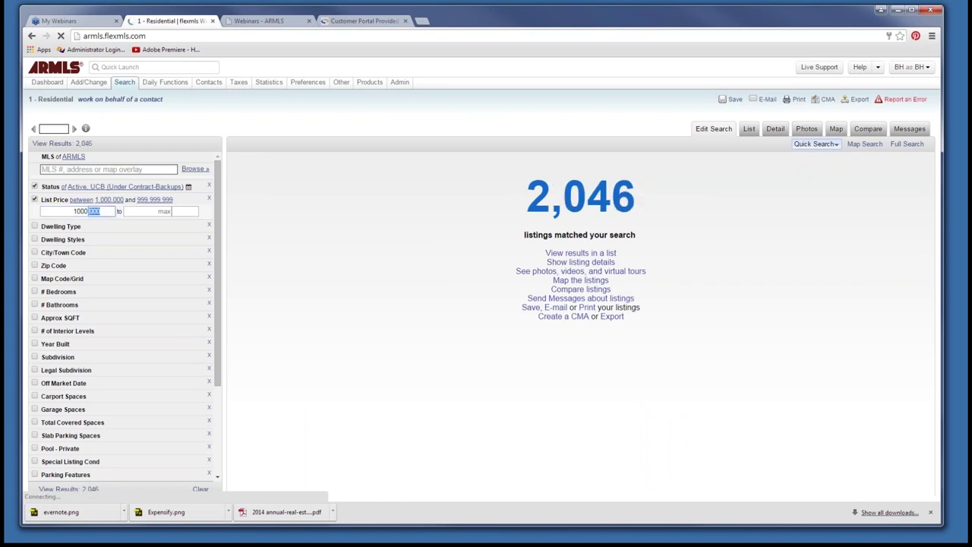
{"action": "type", "text": "1"}
{"action": "key", "text": "BackSpace"}
{"action": "key", "text": "BackSpace"}
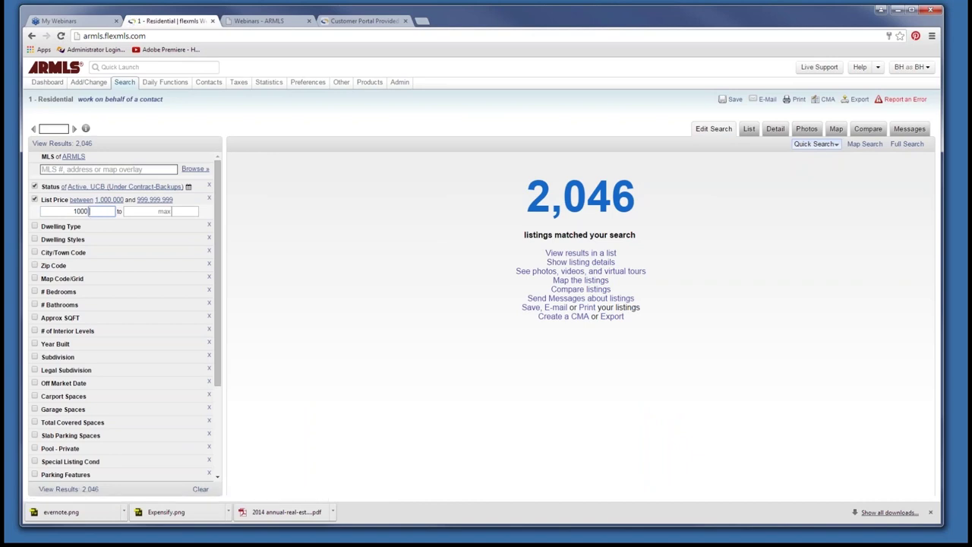
{"action": "key", "text": "Tab"}
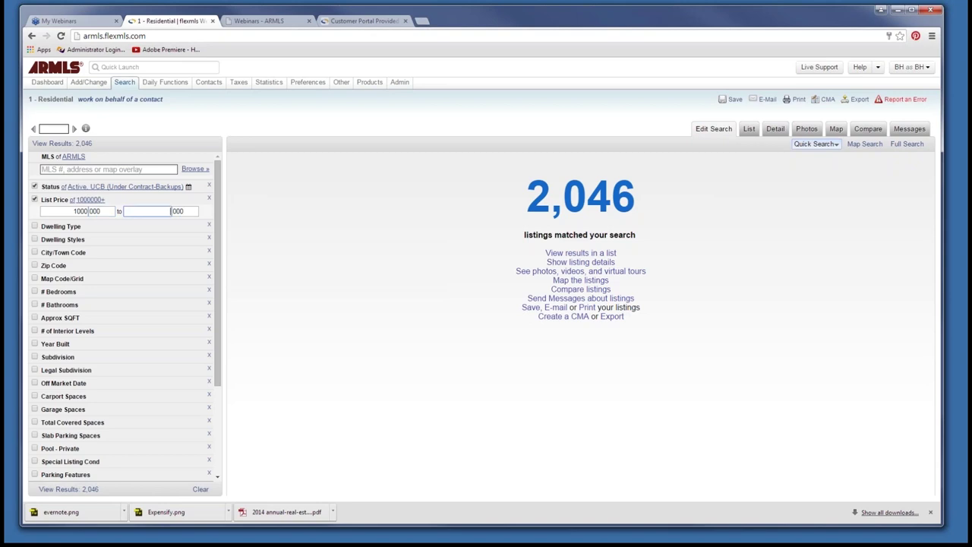
{"action": "type", "text": "130"}
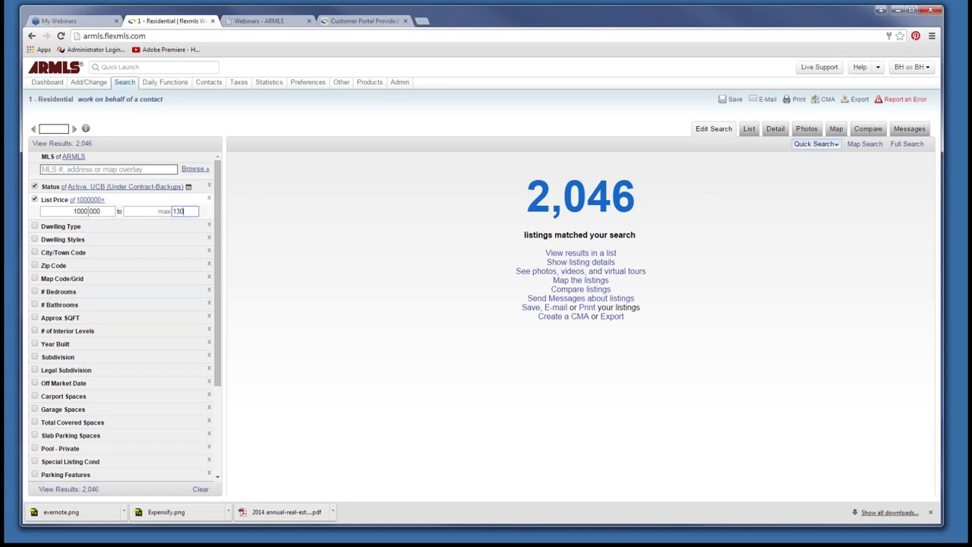
{"action": "type", "text": "00000"}
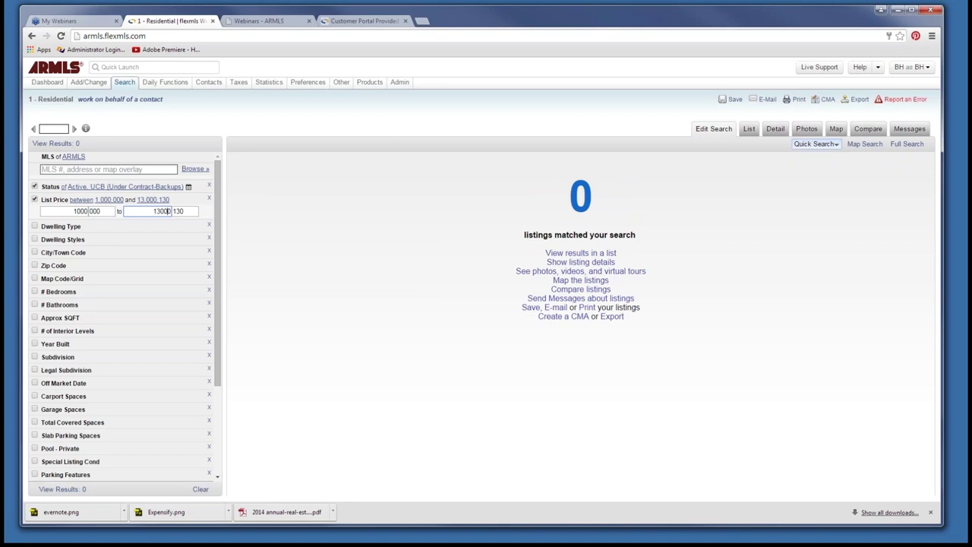
{"action": "key", "text": "BackSpace"}
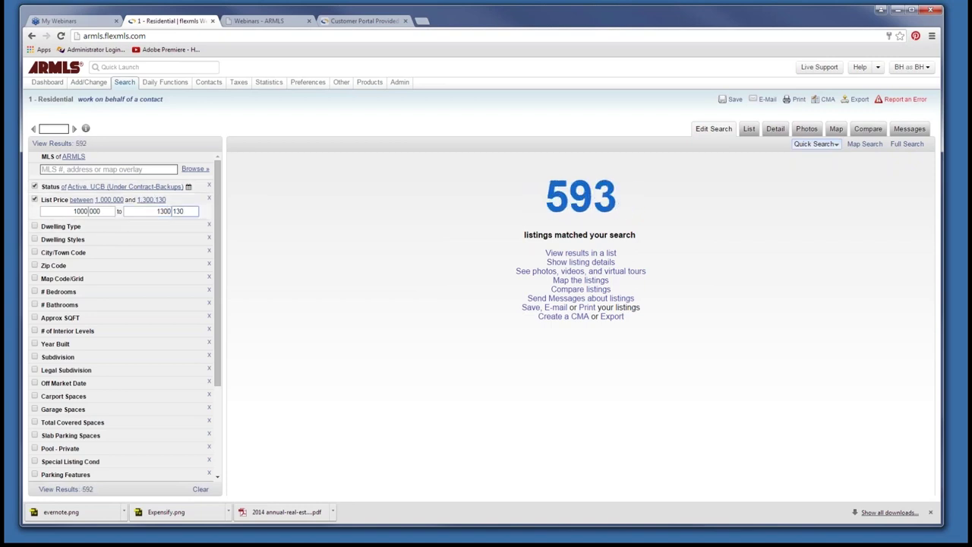
{"action": "key", "text": "Delete"}
{"action": "key", "text": "Delete"}
{"action": "key", "text": "Delete"}
{"action": "type", "text": "000"}
{"action": "key", "text": "Tab"}
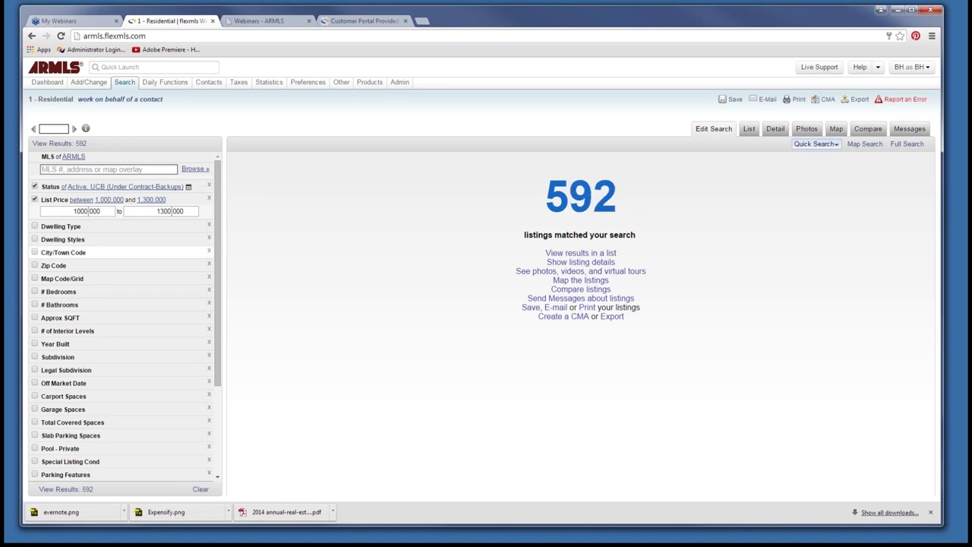
Add a City/Town Code criterion of Fountain Hills to the search
{"action": "left_click", "coordinate": [64, 252]}
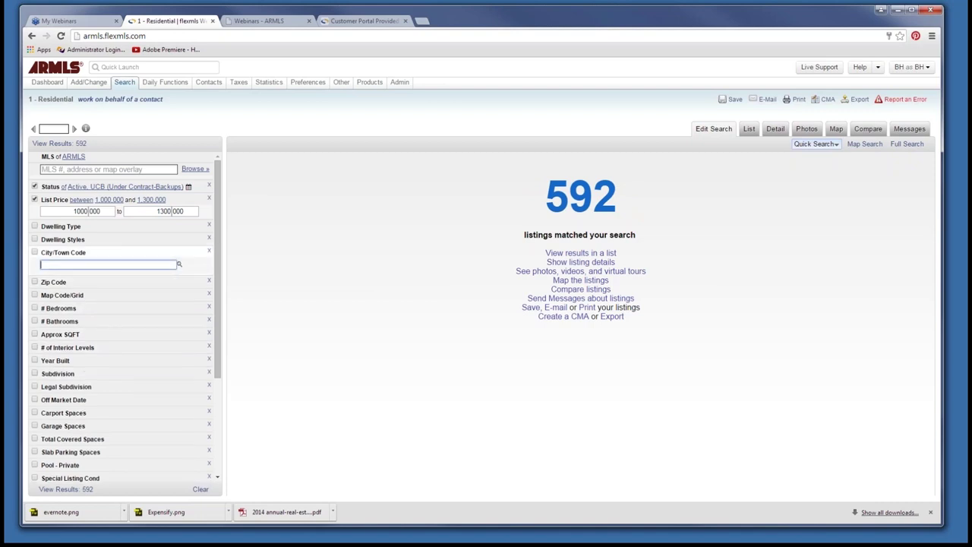
{"action": "type", "text": "Fountain"}
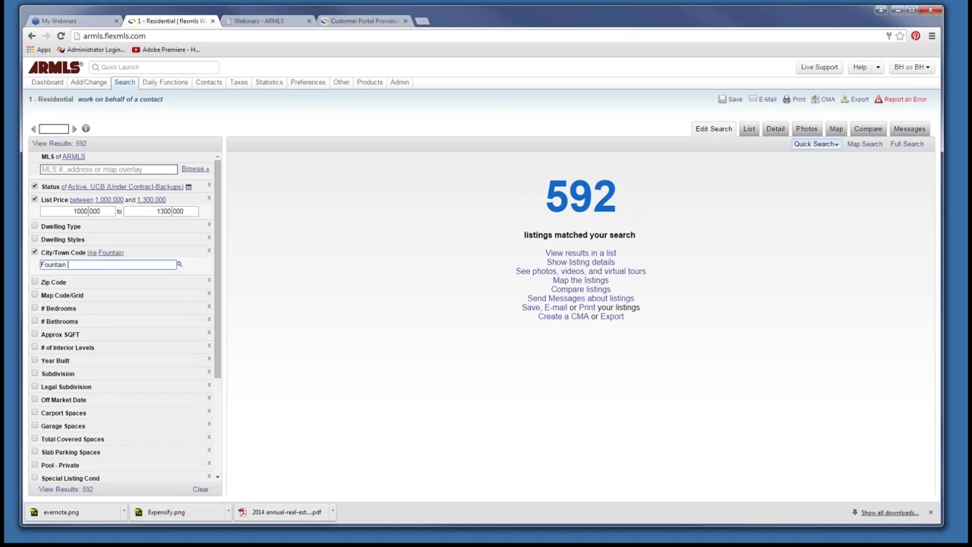
{"action": "type", "text": " Hills"}
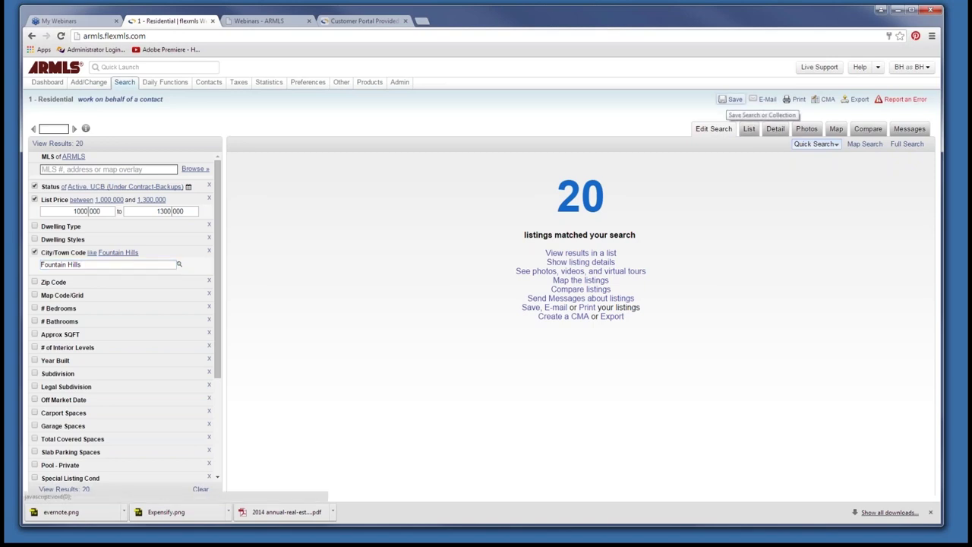
Name the new saved search 'Buster 4' with the description 'Fountain Hills $1M - $1.3 M'
{"action": "left_click", "coordinate": [733, 98]}
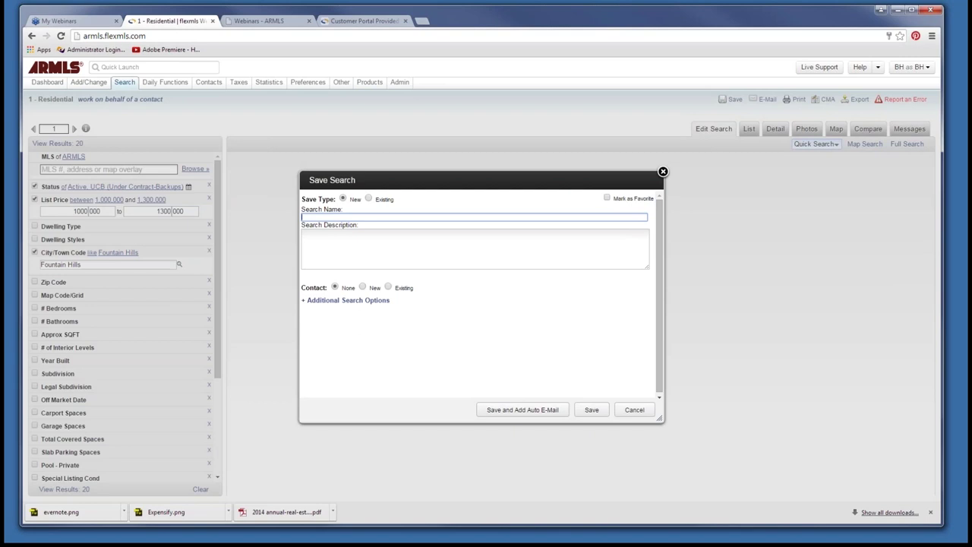
{"action": "type", "text": "ster 4"}
{"action": "left_click", "coordinate": [303, 236]}
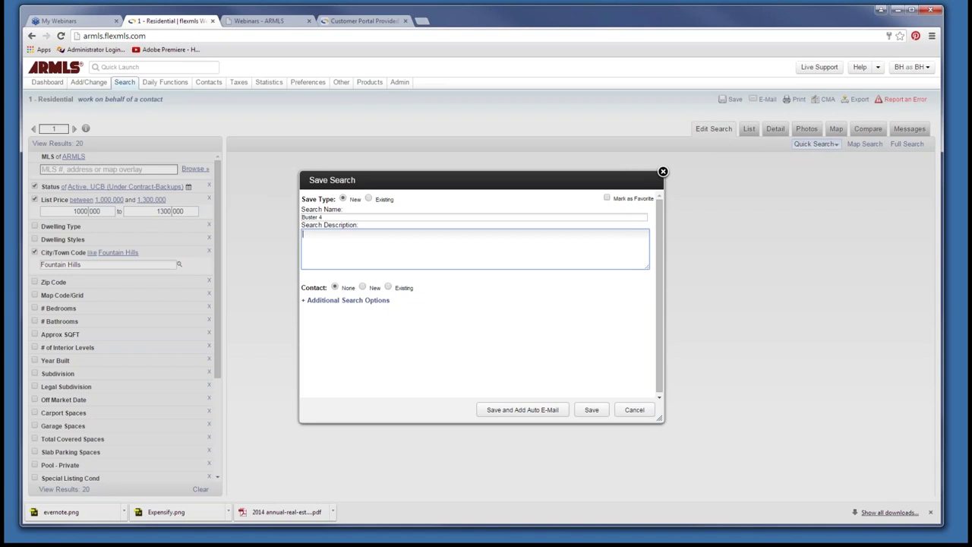
{"action": "type", "text": "Fountain H"}
{"action": "type", "text": "ills $1"}
{"action": "type", "text": "M - "}
{"action": "type", "text": "$1.3"}
{"action": "type", "text": " m"}
{"action": "type", "text": "M"}
Link the search to an existing contact chosen from the contact list, and save it
{"action": "left_click", "coordinate": [388, 287]}
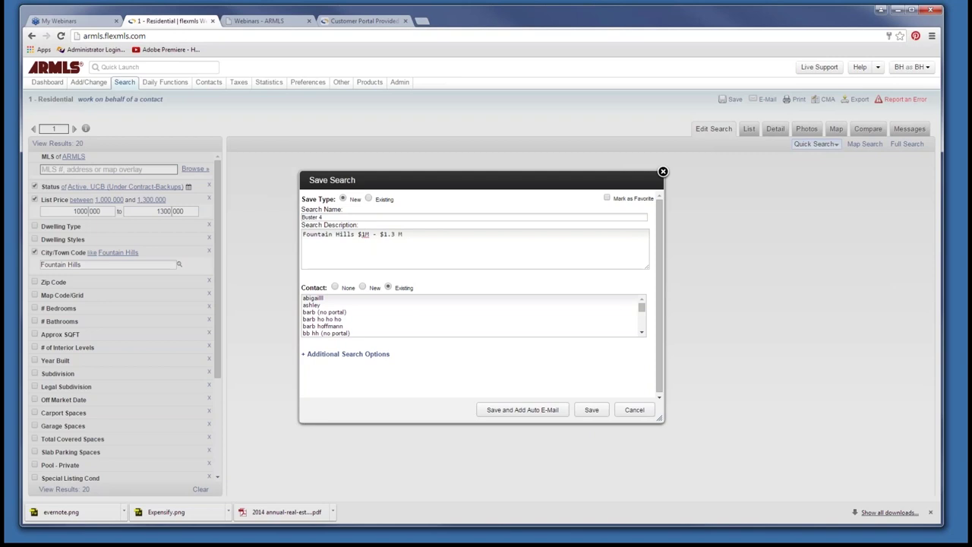
{"action": "left_click", "coordinate": [641, 332]}
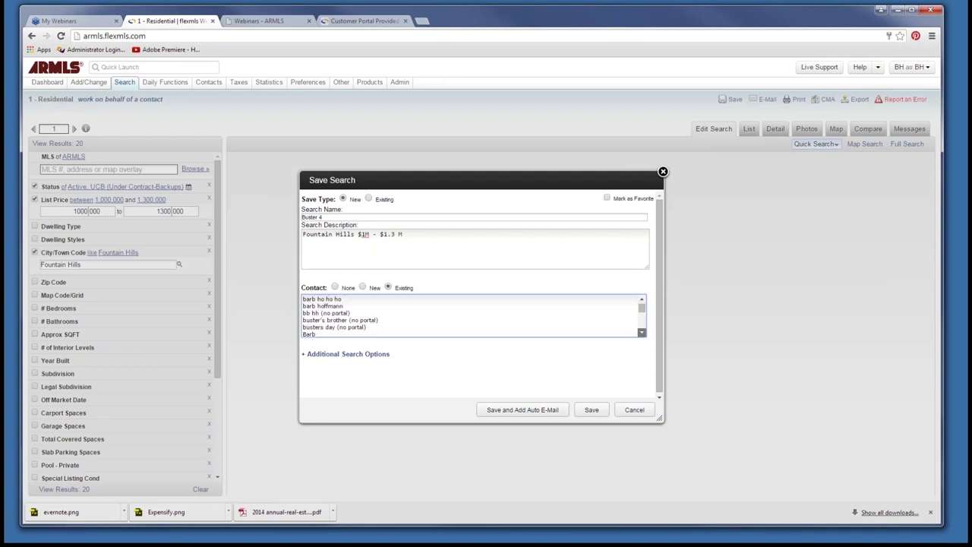
{"action": "scroll", "coordinate": [471, 315], "scroll_direction": "down", "scroll_amount": 2}
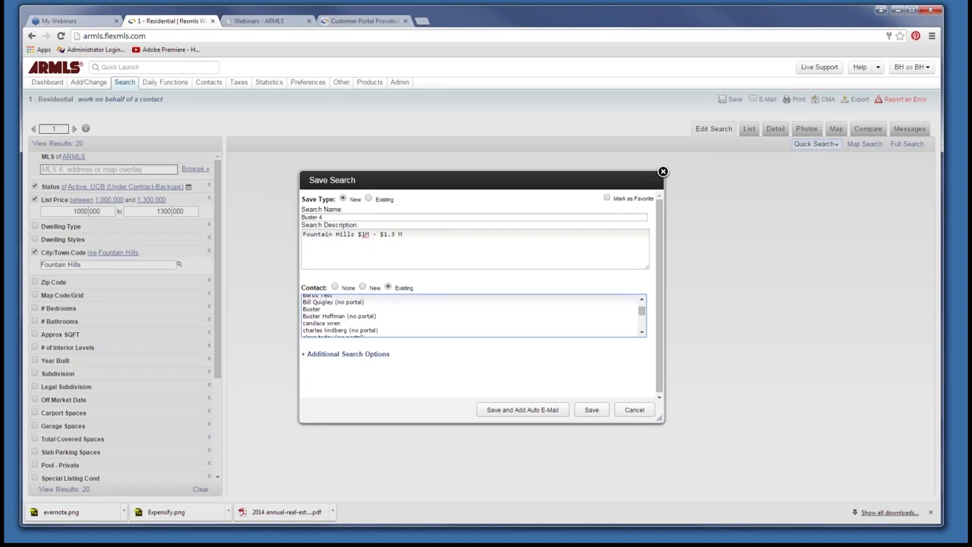
{"action": "left_click", "coordinate": [312, 309]}
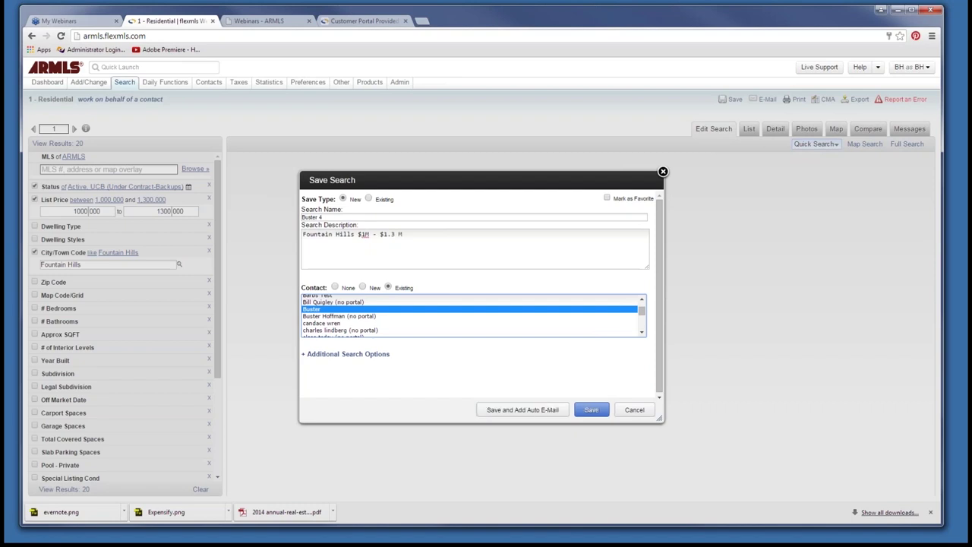
{"action": "key", "text": "Return"}
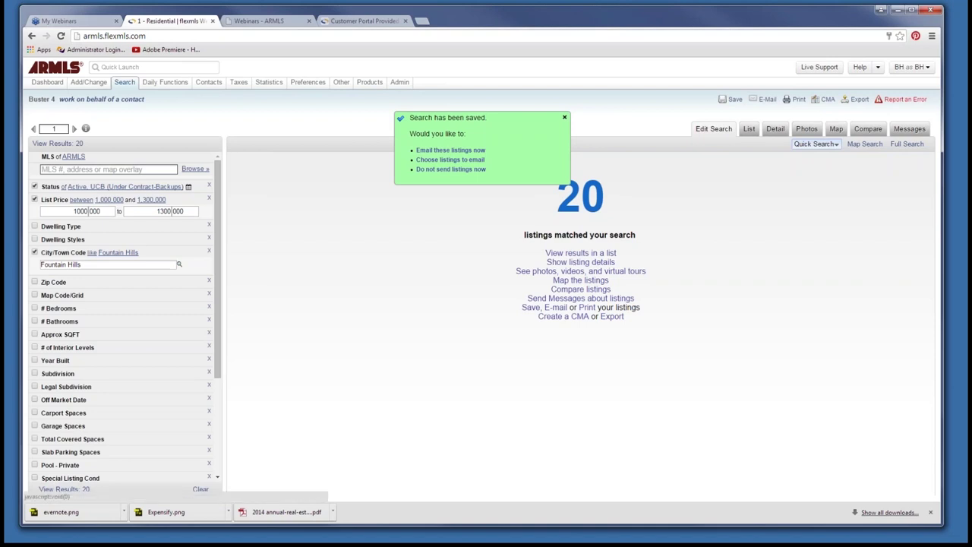
Dismiss the green 'Search has been saved' notice
{"action": "left_click", "coordinate": [450, 168]}
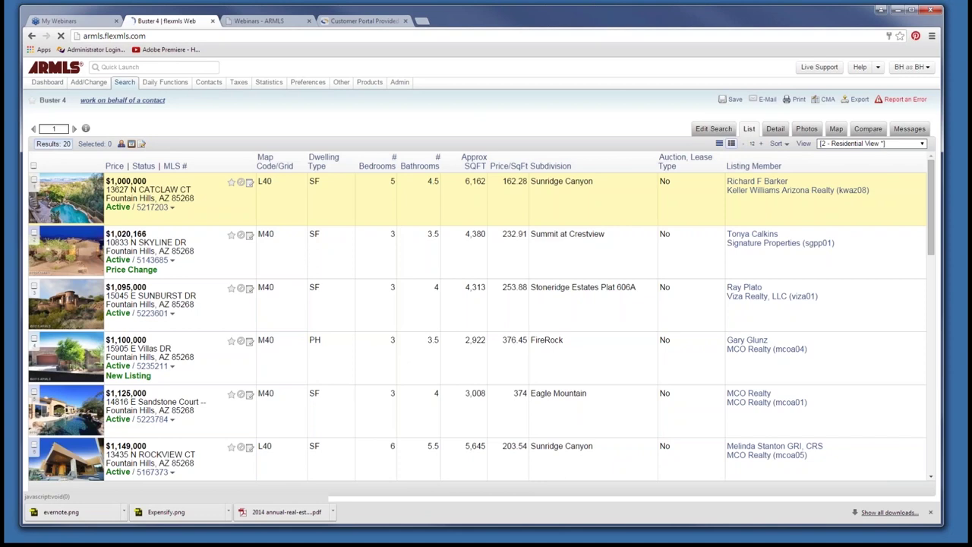
Work on behalf of the search's contact, picked by name from the suggestions
{"action": "left_click", "coordinate": [122, 99]}
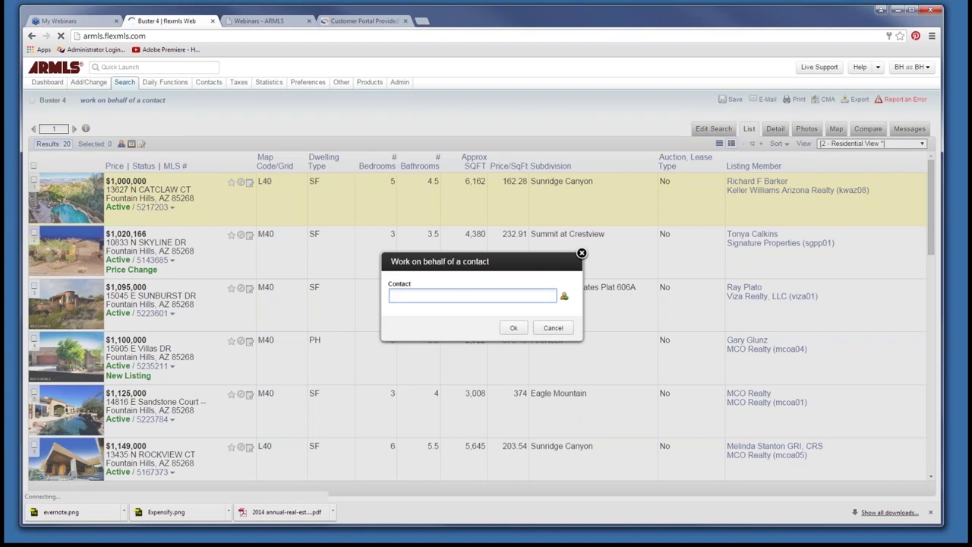
{"action": "type", "text": "buster"}
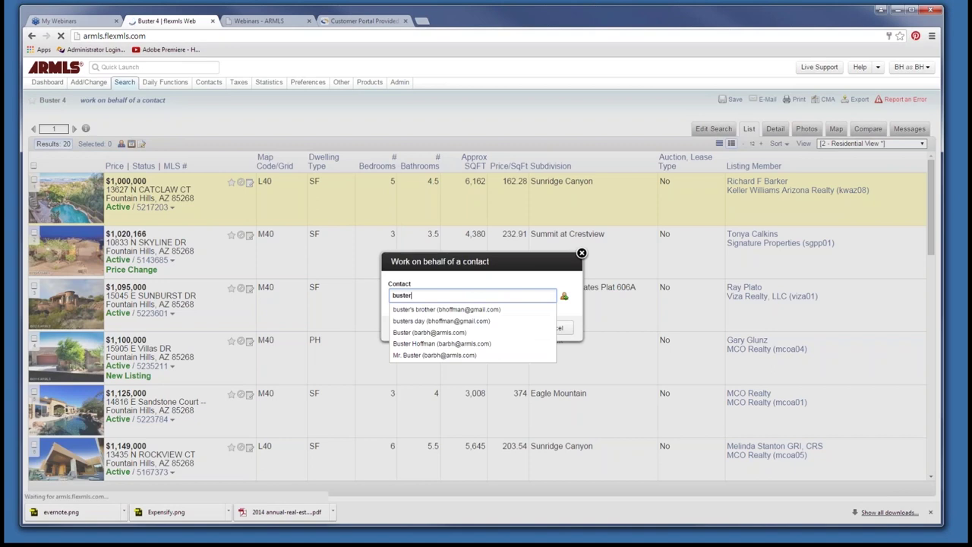
{"action": "key", "text": "Up"}
{"action": "key", "text": "Up"}
{"action": "key", "text": "Up"}
{"action": "key", "text": "Down"}
{"action": "key", "text": "Down"}
{"action": "key", "text": "Return"}
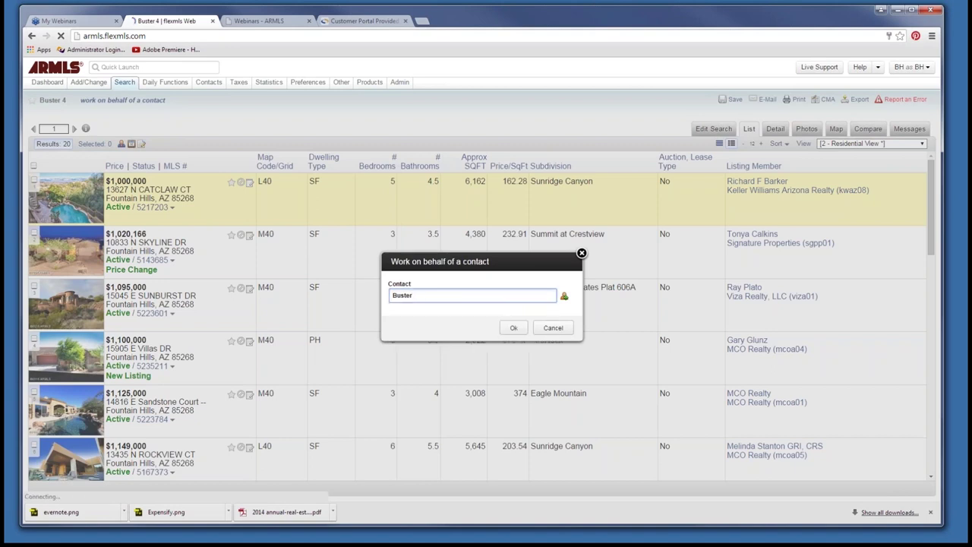
{"action": "key", "text": "Tab"}
{"action": "key", "text": "Return"}
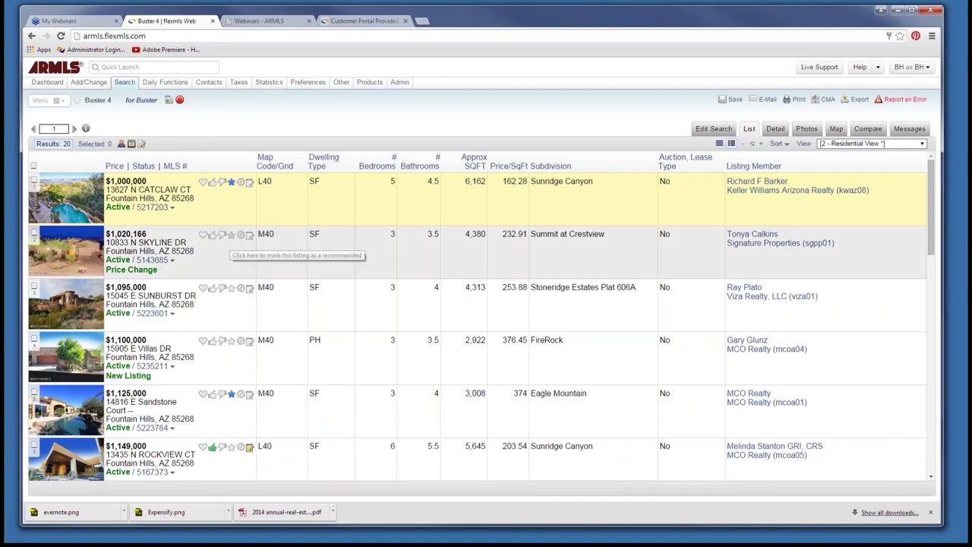
Recommend the second and sixth listings, stop working for the contact, and go to the Dashboard
{"action": "left_click", "coordinate": [231, 234]}
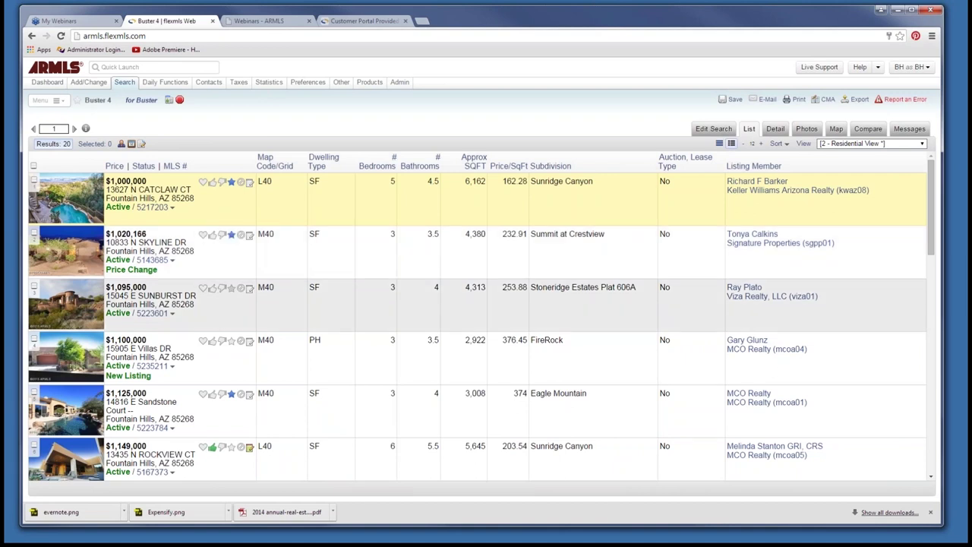
{"action": "left_click", "coordinate": [231, 445]}
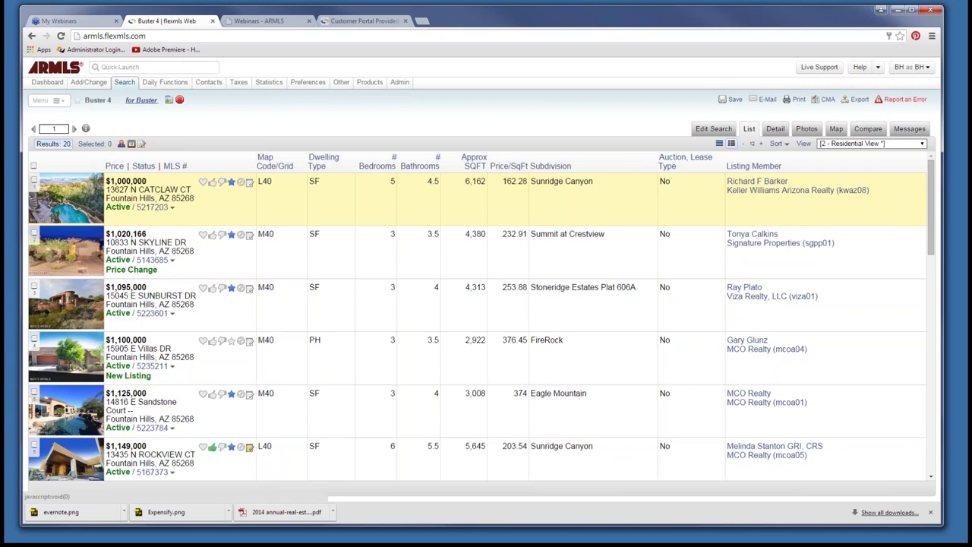
{"action": "left_click", "coordinate": [141, 100]}
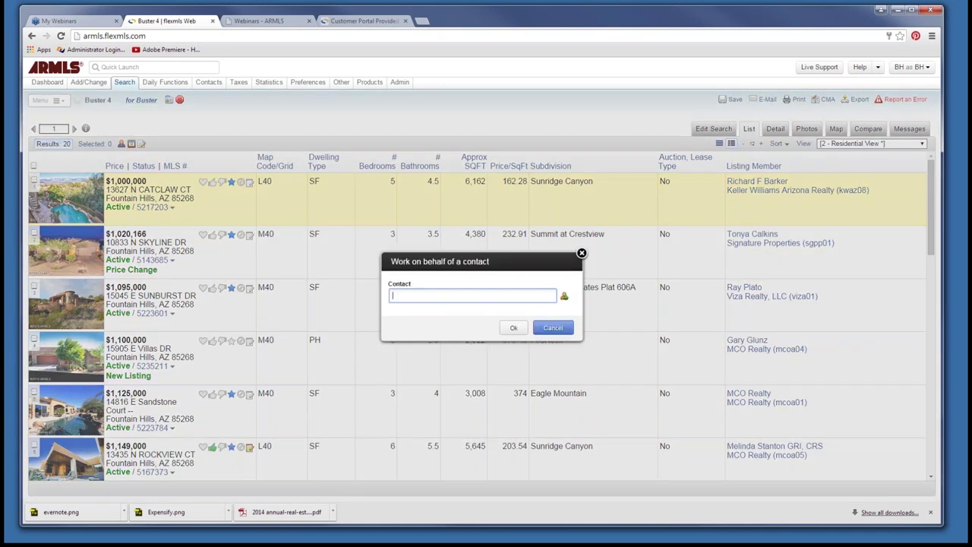
{"action": "key", "text": "Escape"}
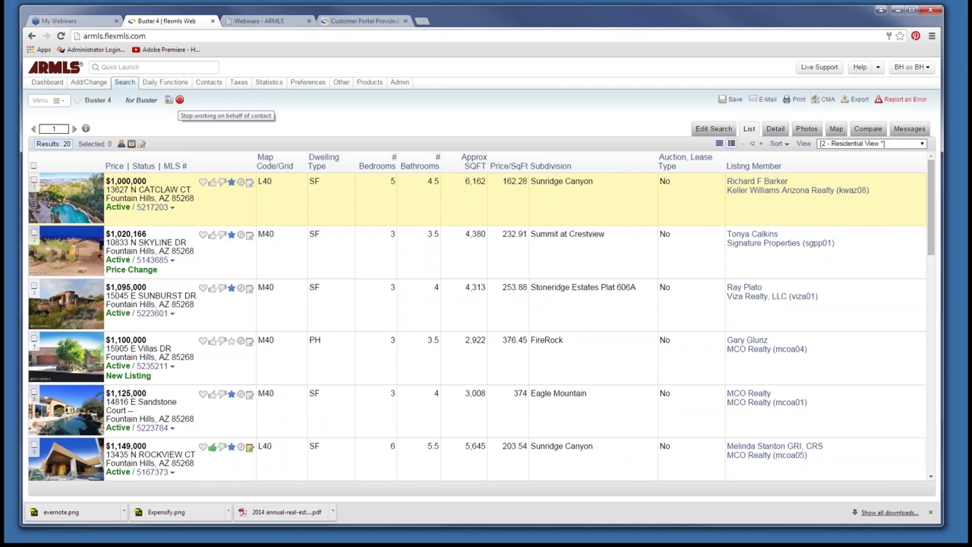
{"action": "left_click", "coordinate": [180, 99]}
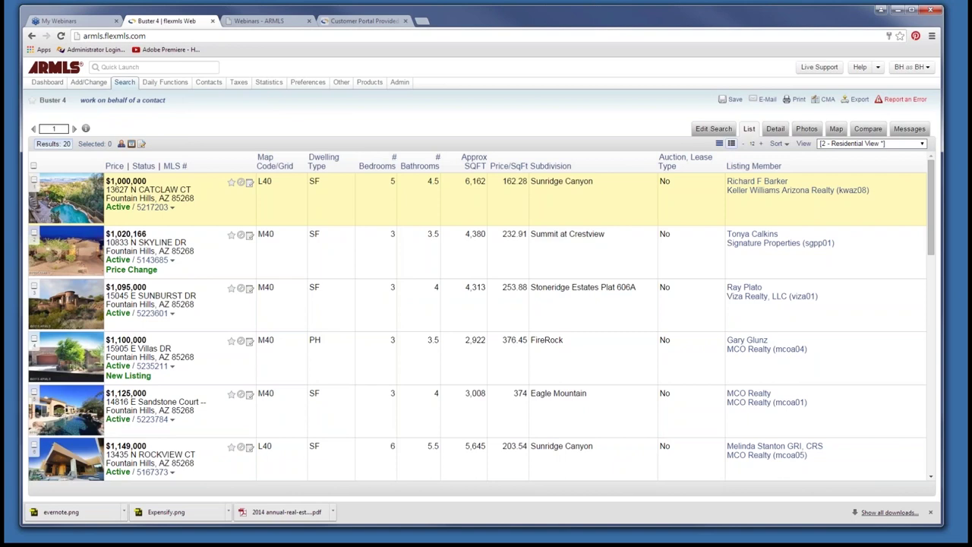
{"action": "left_click", "coordinate": [47, 82]}
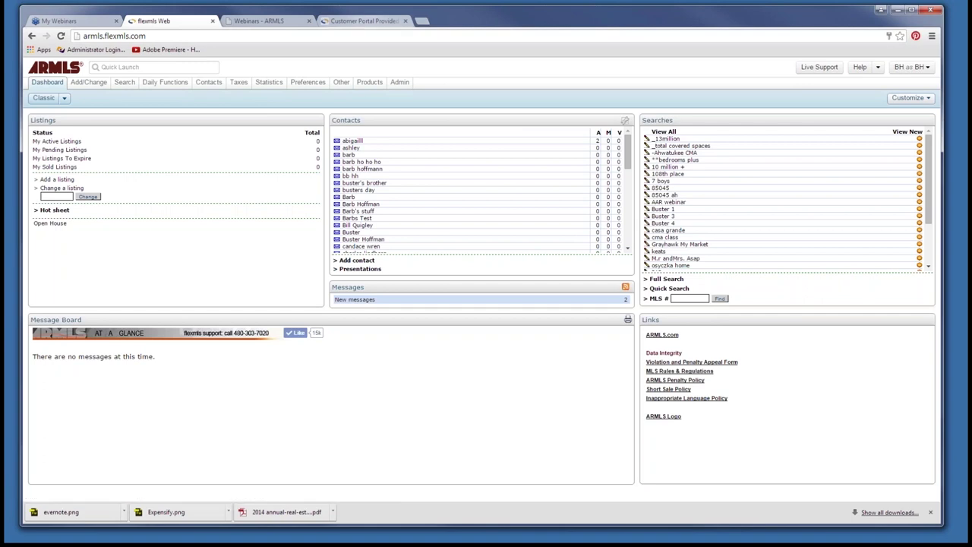
Switch to the Customer Portal tab with the prefilled logon page
{"action": "key", "text": "ctrl+4"}
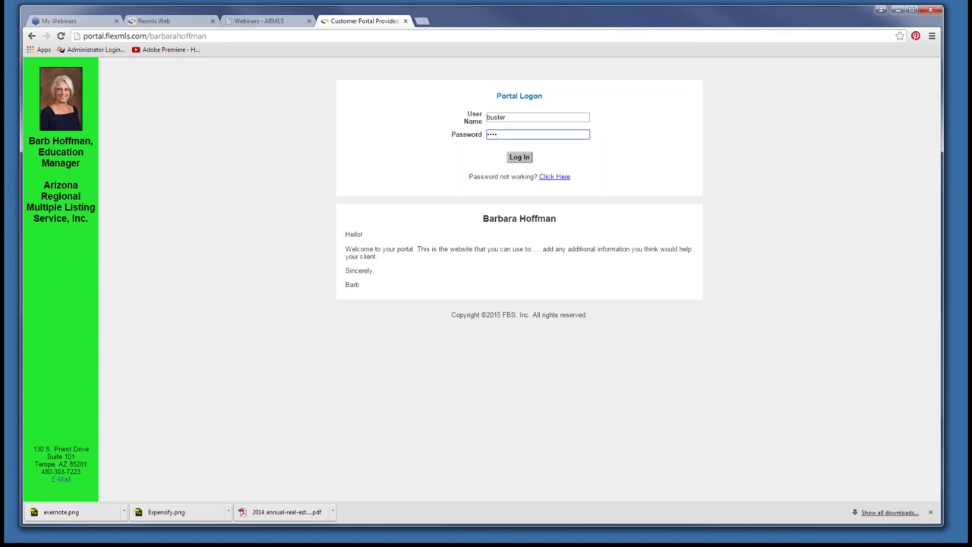
Submit the portal logon, then retry with the suggested user name and the password
{"action": "key", "text": "Return"}
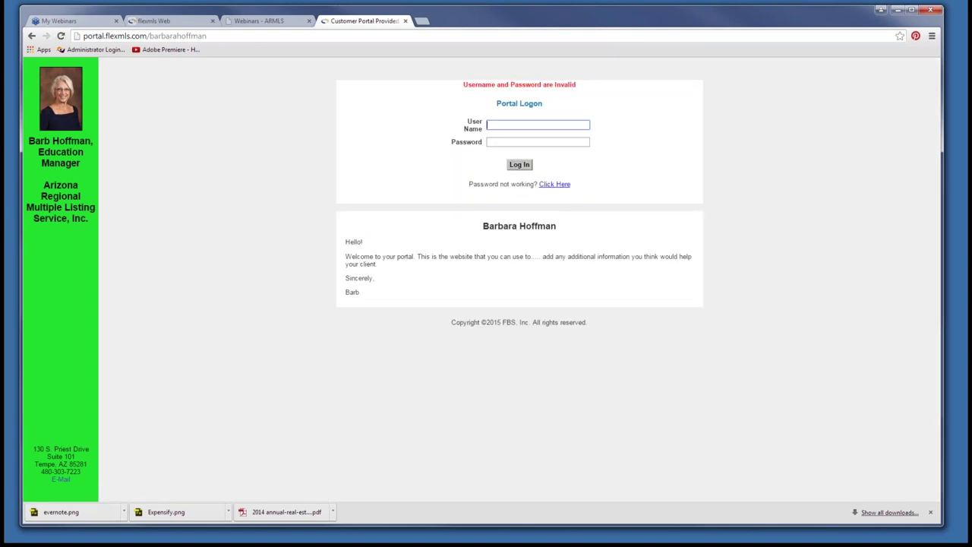
{"action": "key", "text": "Down"}
{"action": "key", "text": "Tab"}
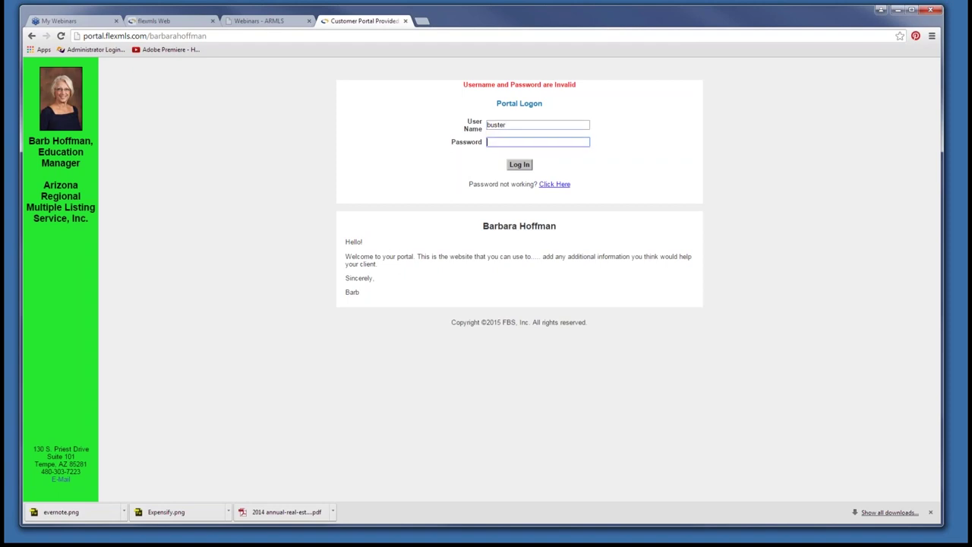
{"action": "type", "text": "•••"}
{"action": "key", "text": "Return"}
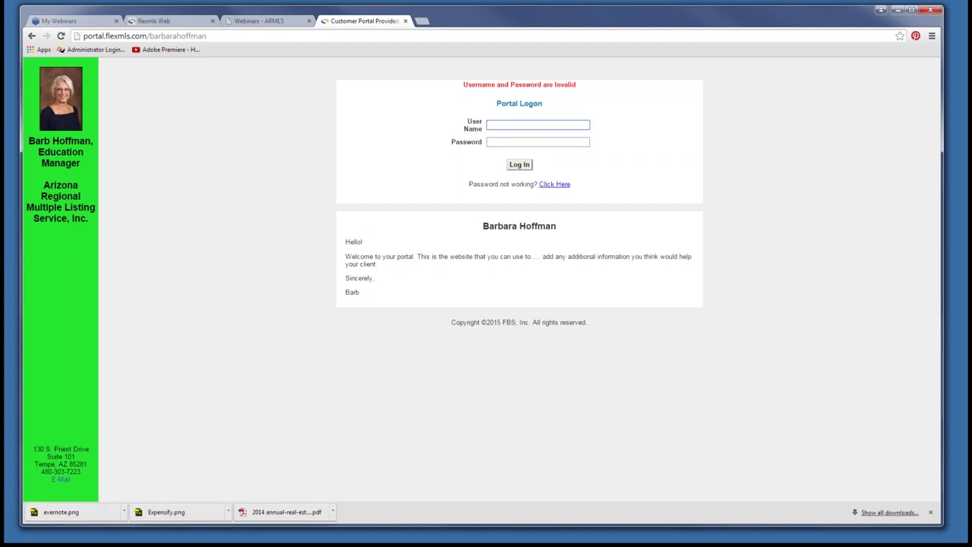
After the invalid-login error, re-enter the client's user name and password and log in
{"action": "key", "text": "Down"}
{"action": "type", "text": "Buster"}
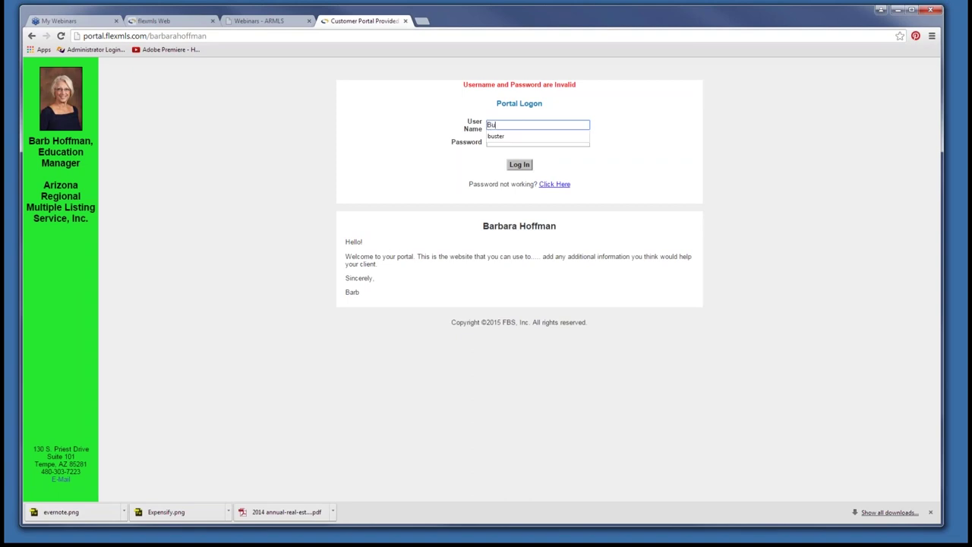
{"action": "key", "text": "Tab"}
{"action": "type", "text": "••••"}
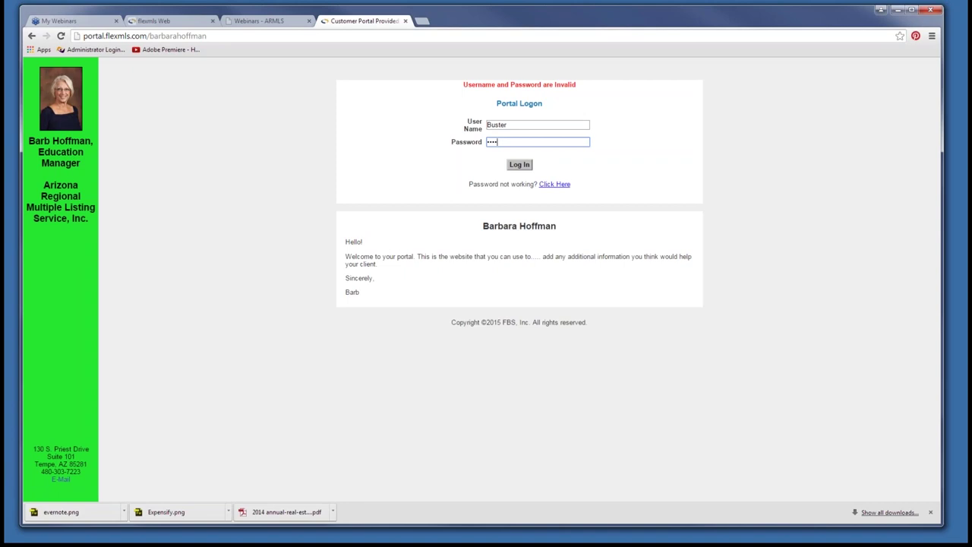
{"action": "key", "text": "Return"}
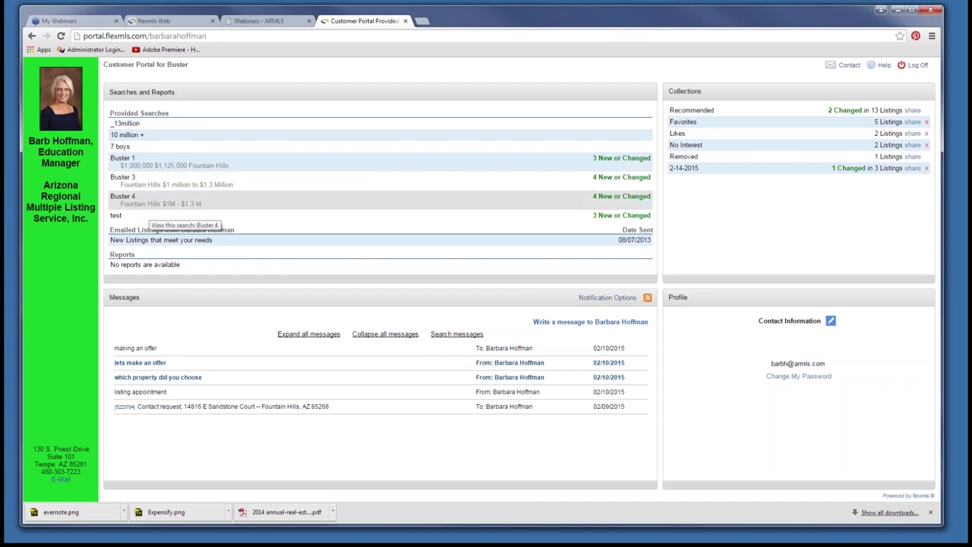
Open the Buster 4 search under Provided Searches to see its listings with photos
{"action": "left_click", "coordinate": [151, 203]}
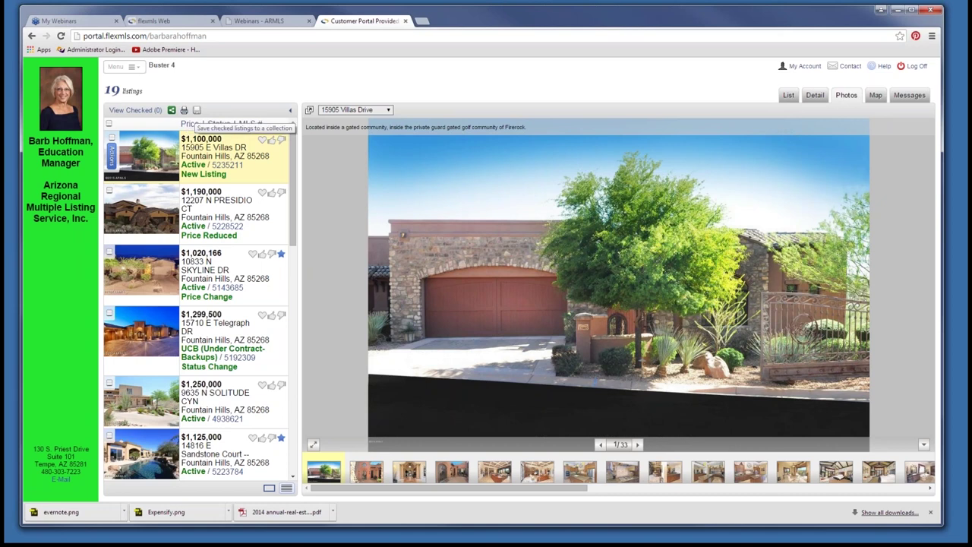
{"action": "left_click", "coordinate": [197, 110]}
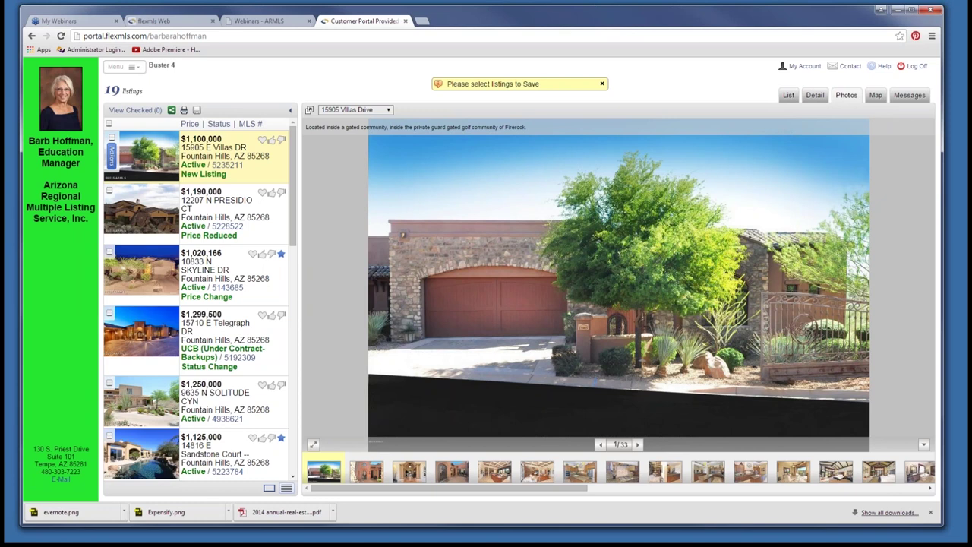
{"action": "left_click", "coordinate": [110, 190]}
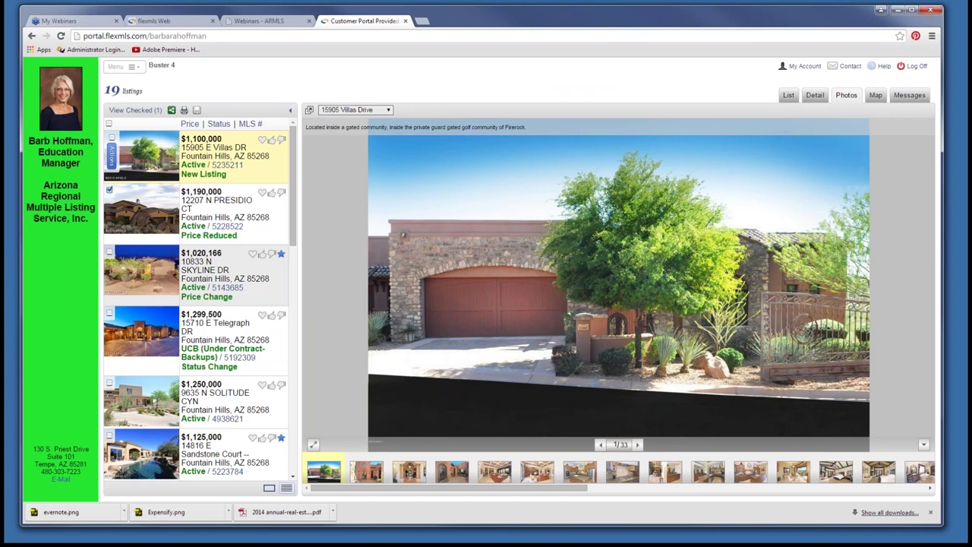
{"action": "left_click", "coordinate": [110, 251]}
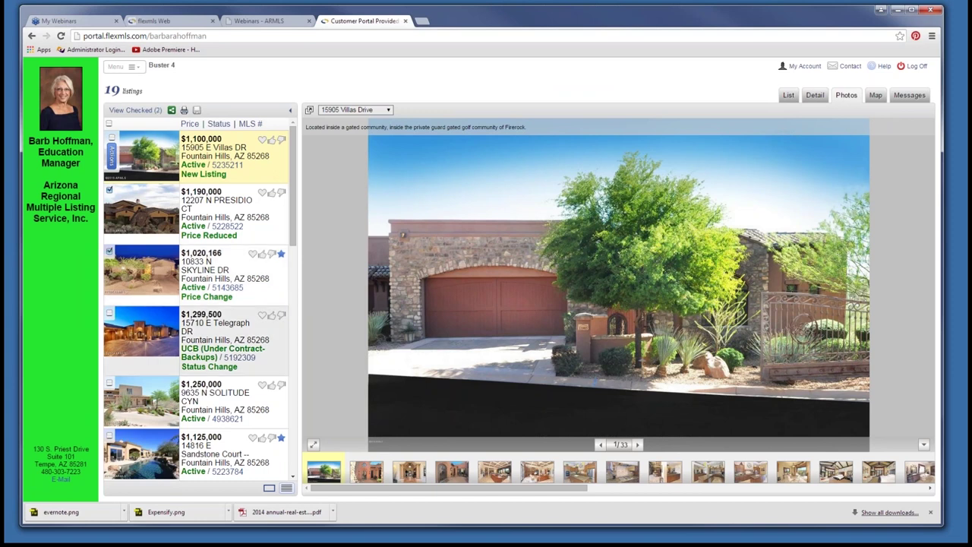
{"action": "left_click", "coordinate": [109, 312]}
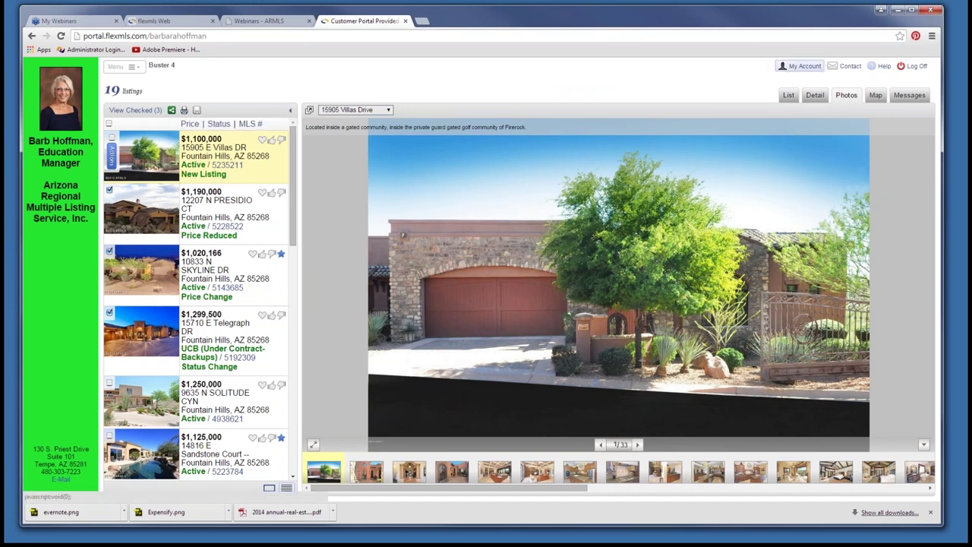
{"action": "left_click", "coordinate": [801, 66]}
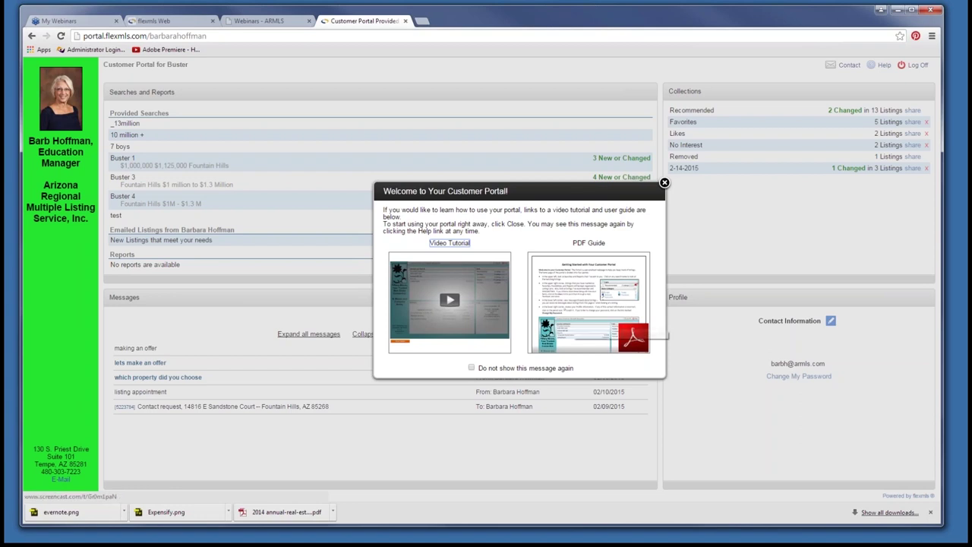
Tick 'Do not show this message again' and close the Welcome dialog
{"action": "left_click", "coordinate": [471, 367]}
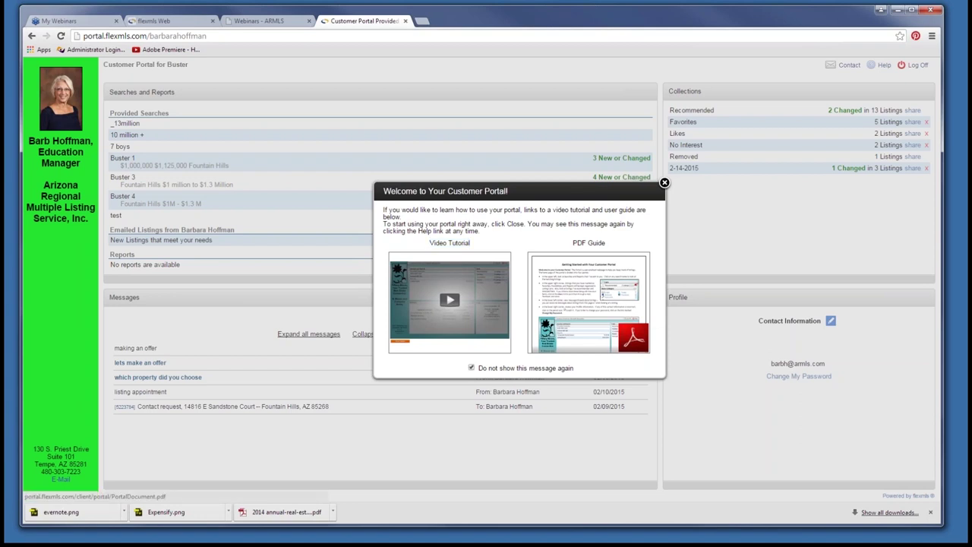
{"action": "key", "text": "Escape"}
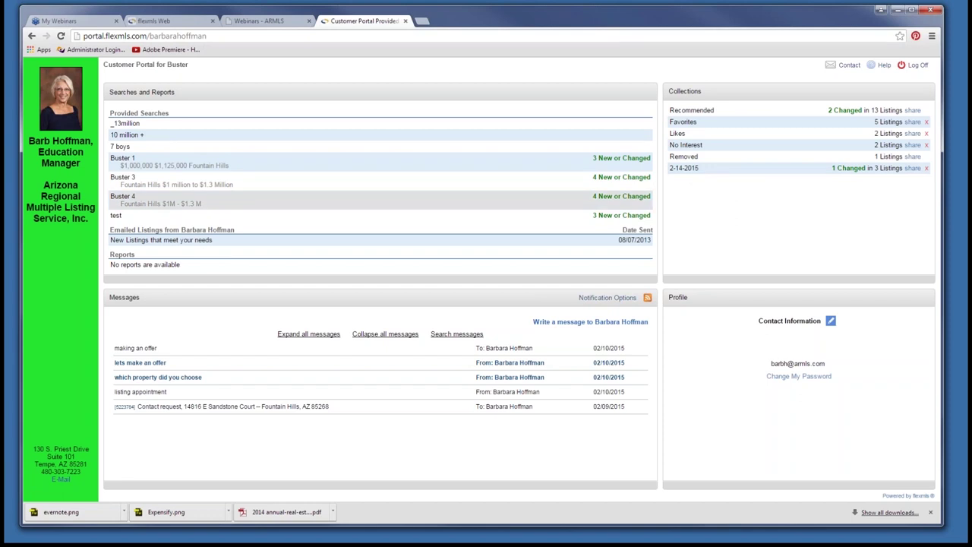
Open the Buster 4 saved search from Provided Searches
{"action": "left_click", "coordinate": [122, 196]}
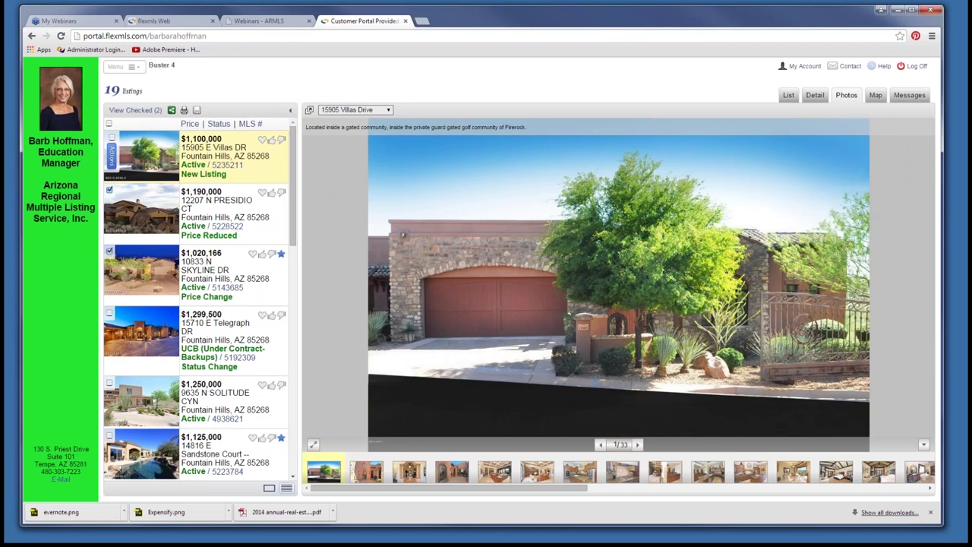
{"action": "left_click", "coordinate": [111, 156]}
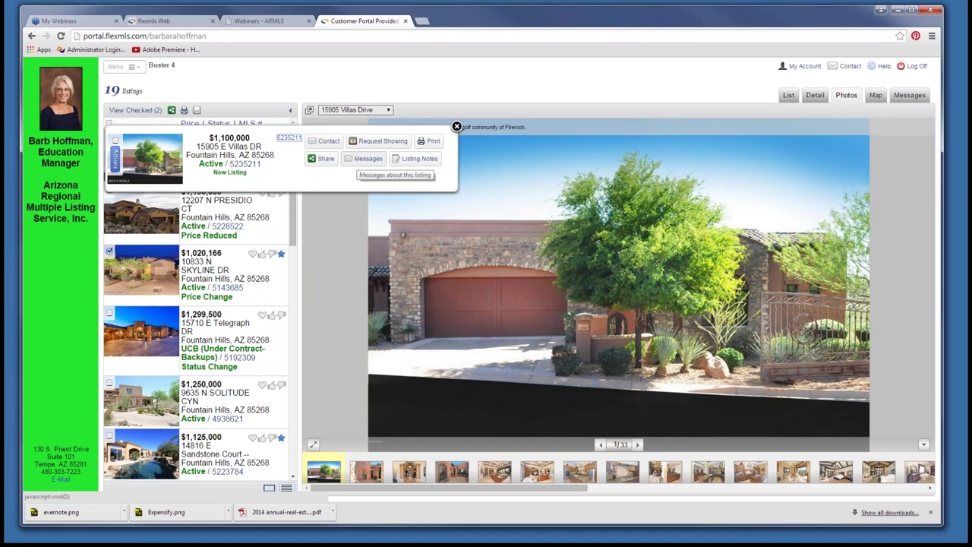
{"action": "left_click", "coordinate": [368, 158]}
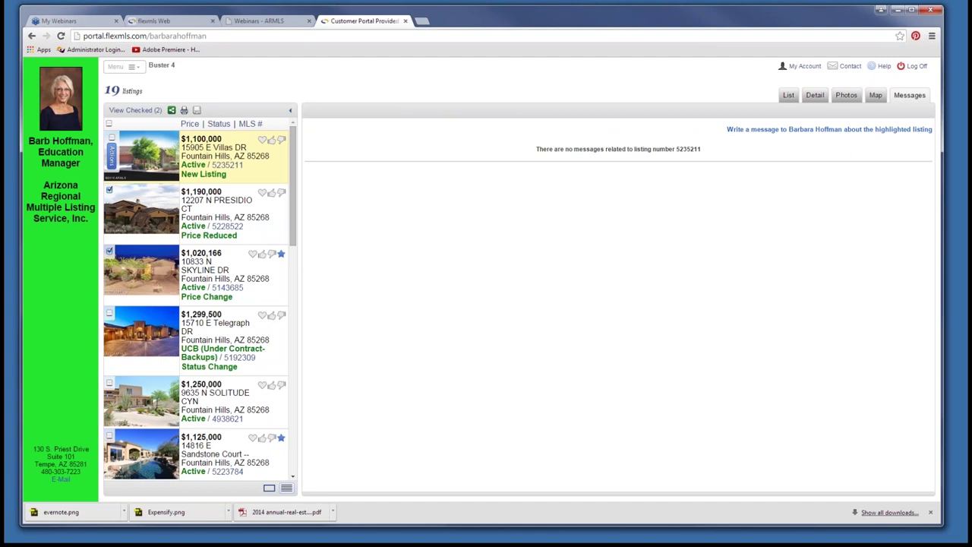
{"action": "left_click", "coordinate": [829, 129]}
{"action": "left_click", "coordinate": [112, 156]}
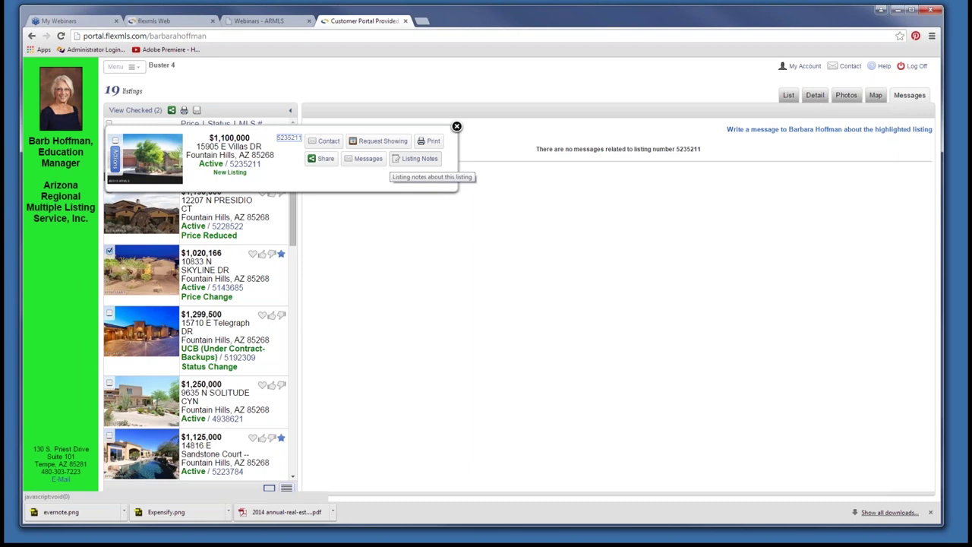
{"action": "left_click", "coordinate": [415, 158]}
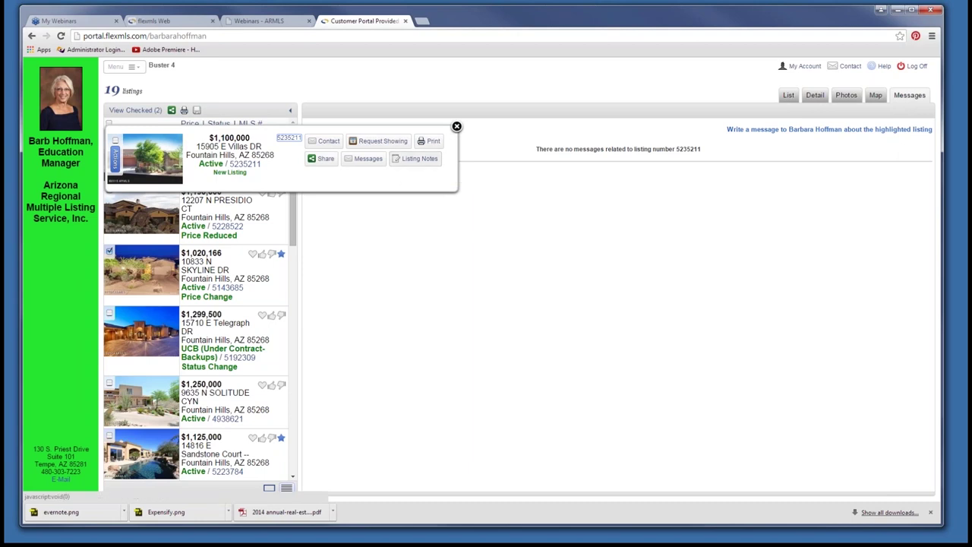
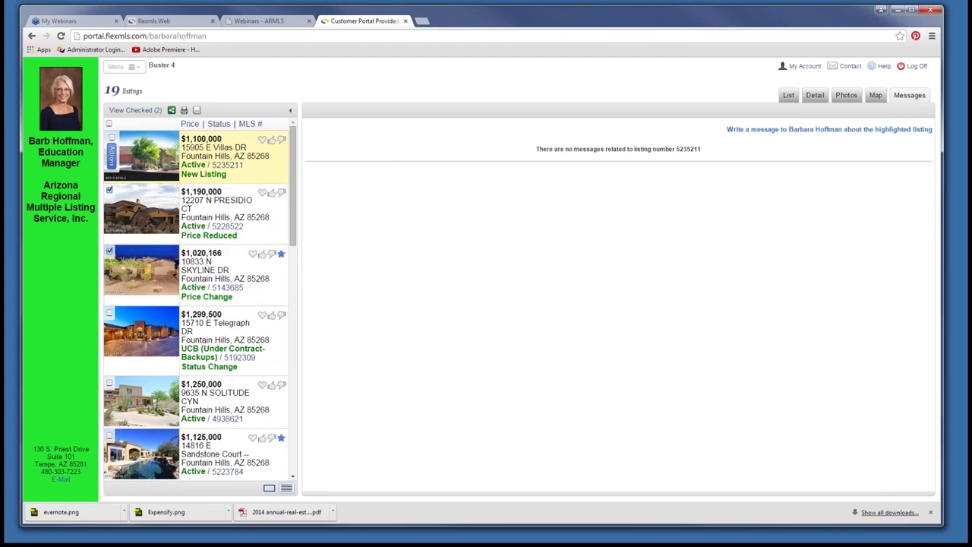
Open the contact's saved search results from the agent dashboard, then return to the portal tab
{"action": "left_click", "coordinate": [152, 20]}
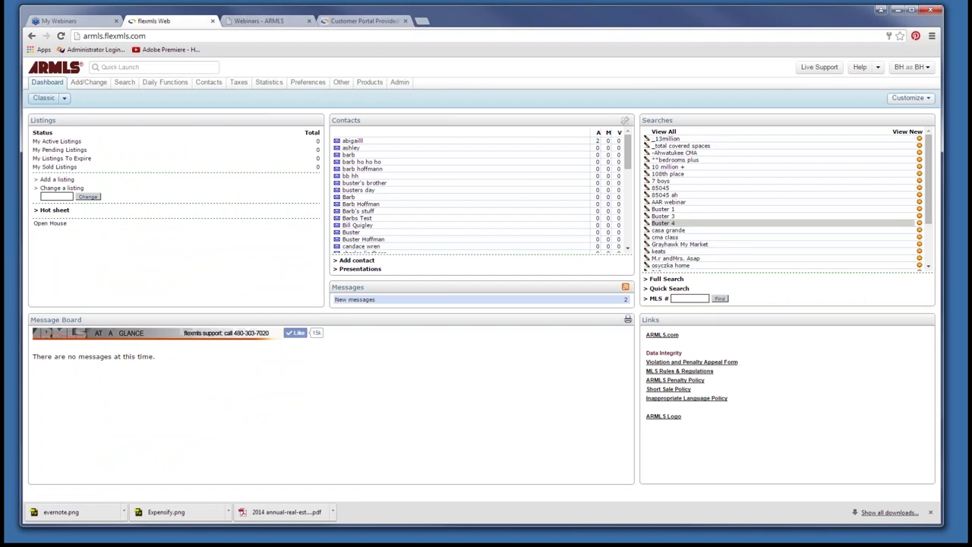
{"action": "left_click", "coordinate": [667, 223]}
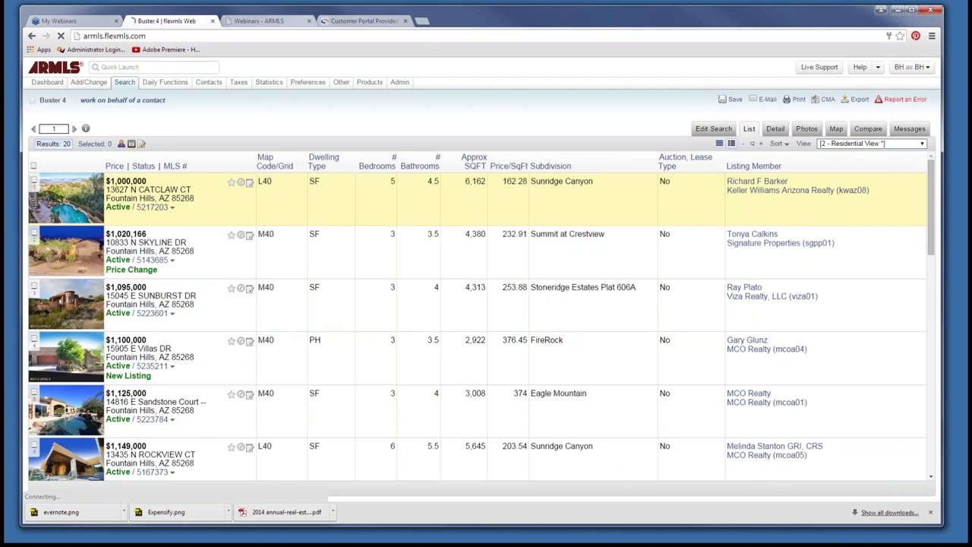
{"action": "key", "text": "ctrl+4"}
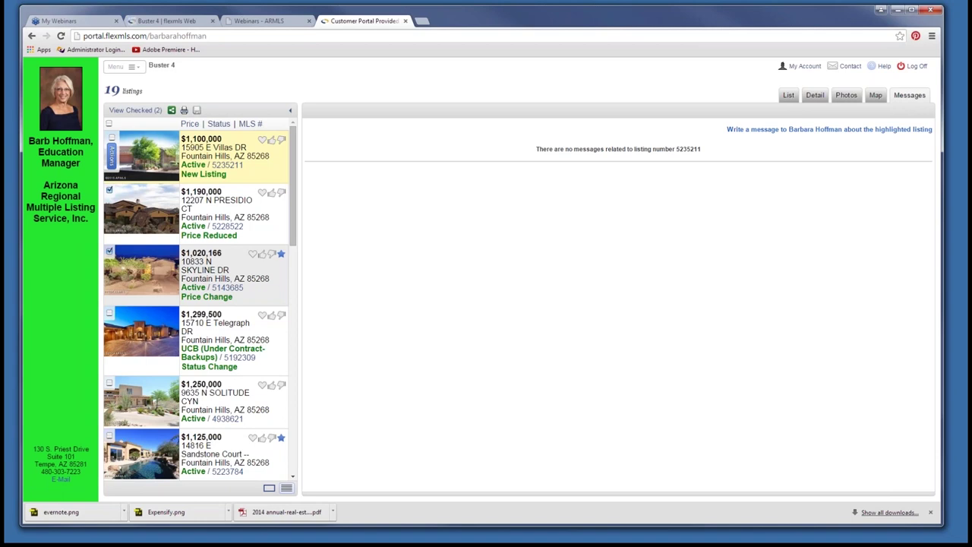
Scroll through the 19 Fountain Hills listings in the customer portal
{"action": "scroll", "coordinate": [197, 304], "scroll_direction": "down", "scroll_amount": 4}
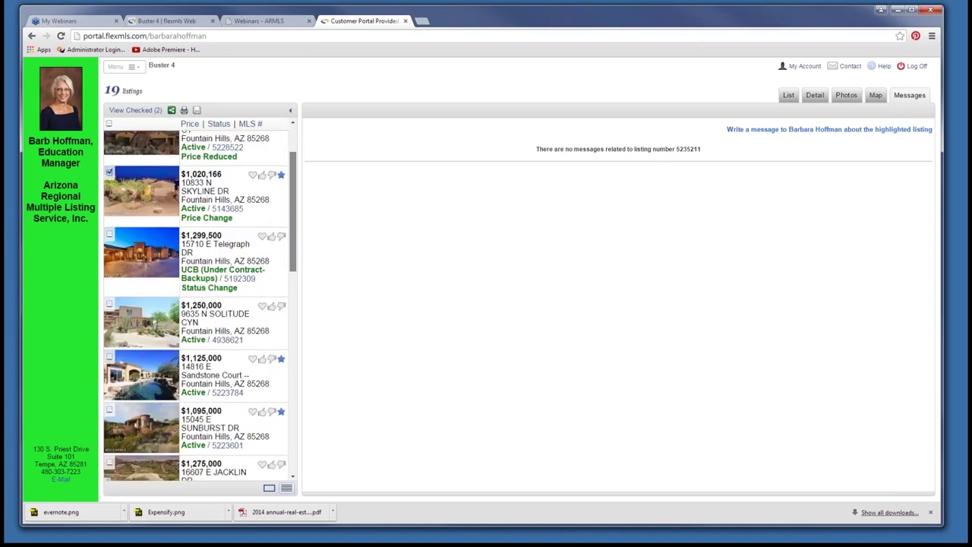
{"action": "scroll", "coordinate": [199, 304], "scroll_direction": "down", "scroll_amount": 1}
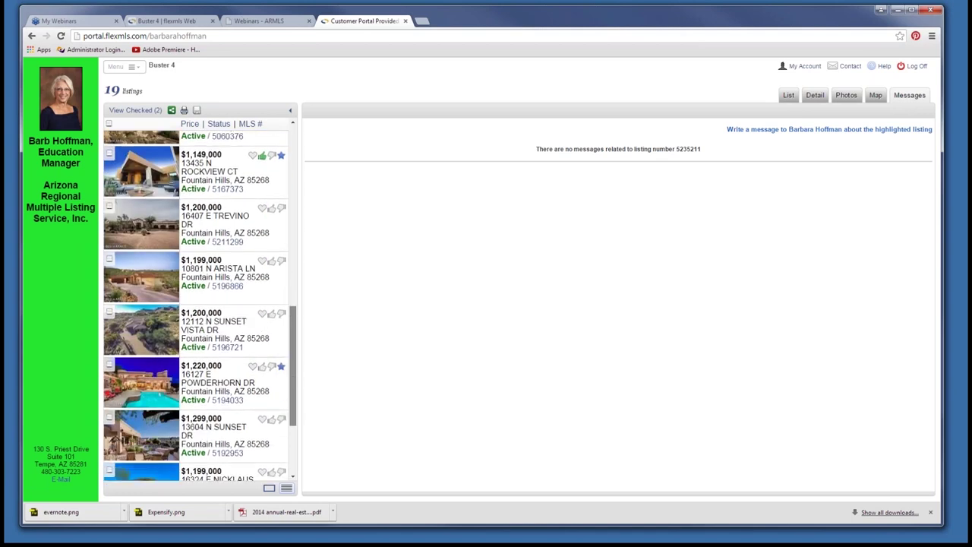
{"action": "scroll", "coordinate": [200, 304], "scroll_direction": "up", "scroll_amount": 10}
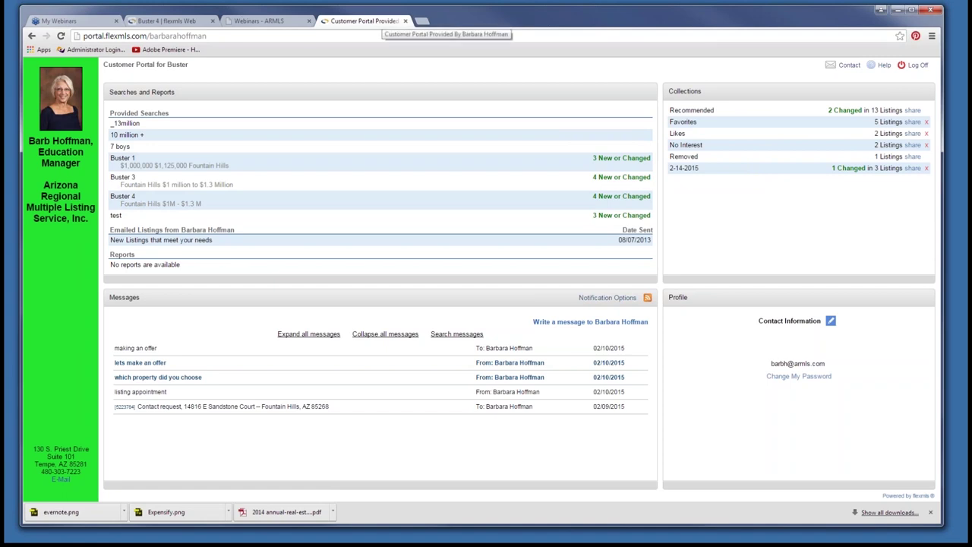
Switch to the flexmls Web tab showing the ARMLS agent dashboard
{"action": "left_click", "coordinate": [167, 20]}
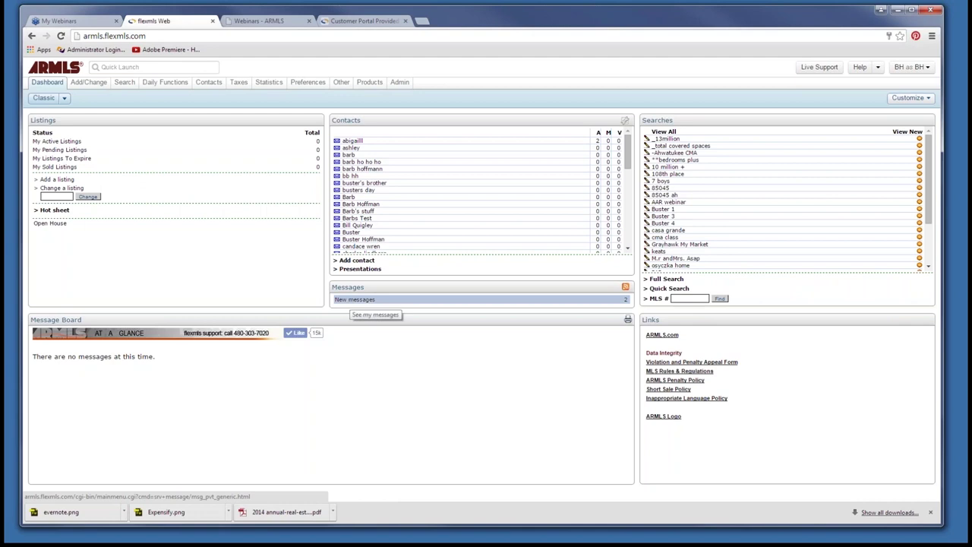
Open Contact Management and delete a name typed into the wrong field
{"action": "mouse_move", "coordinate": [209, 82]}
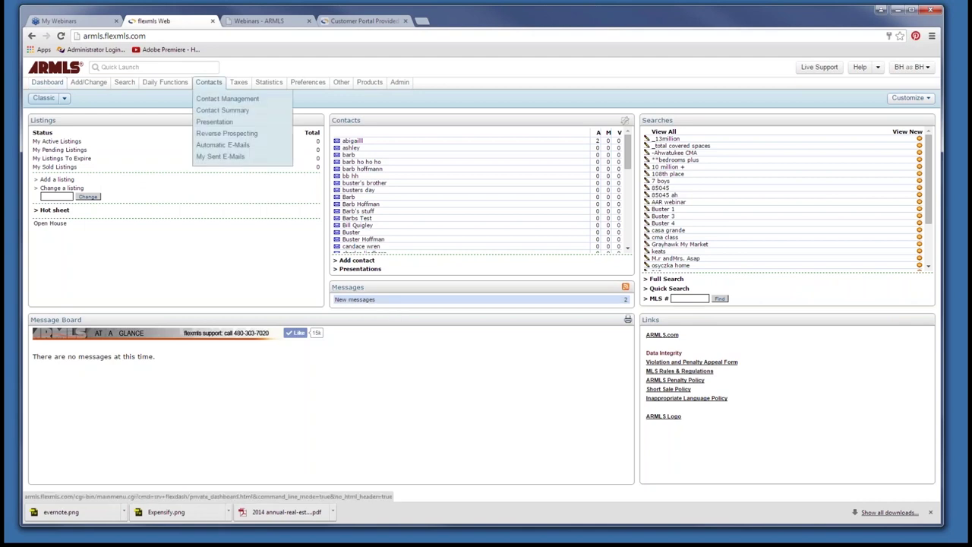
{"action": "left_click", "coordinate": [227, 99]}
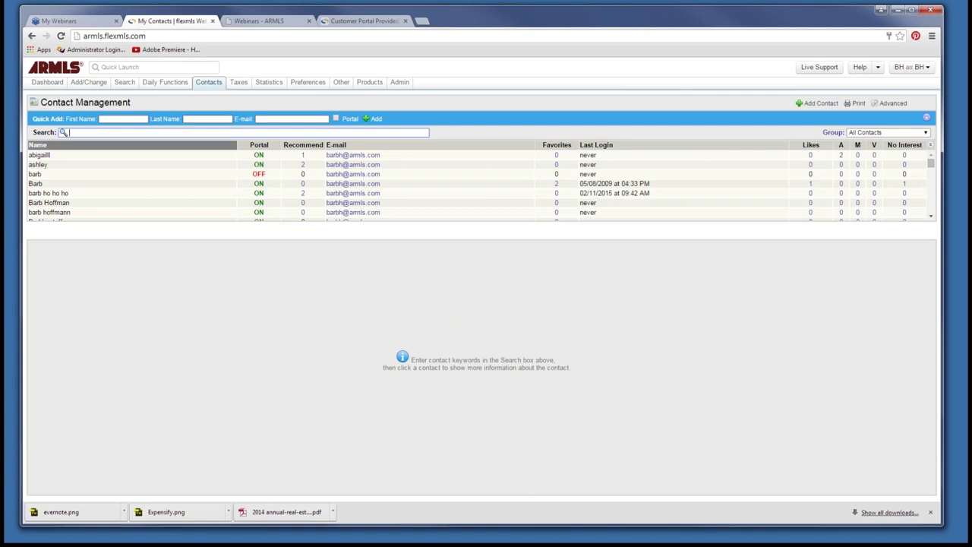
{"action": "left_click", "coordinate": [123, 118]}
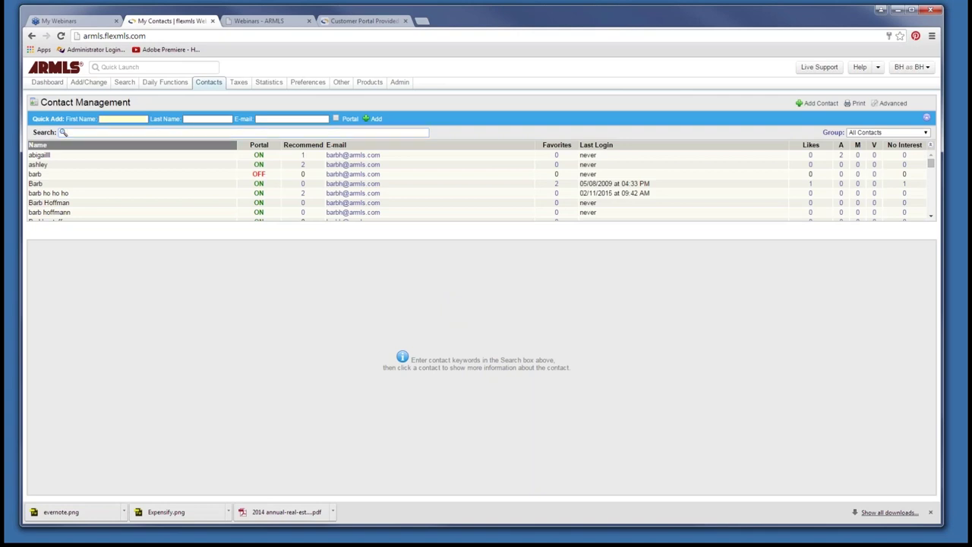
{"action": "type", "text": "buster"}
{"action": "double_click", "coordinate": [106, 119]}
{"action": "key", "text": "BackSpace"}
Search contacts by the contact's name and open the first match's details
{"action": "left_click", "coordinate": [69, 133]}
{"action": "type", "text": "bus"}
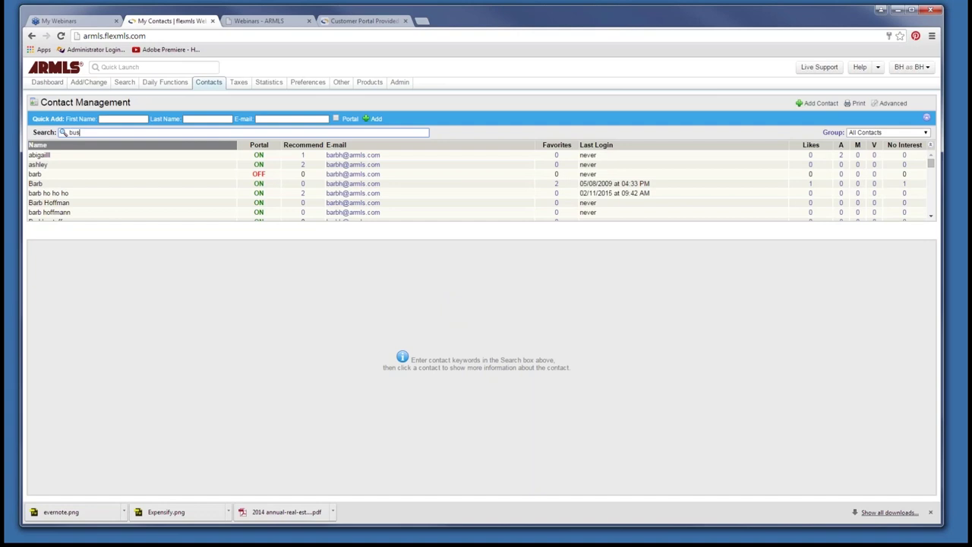
{"action": "type", "text": "t"}
{"action": "left_click", "coordinate": [38, 155]}
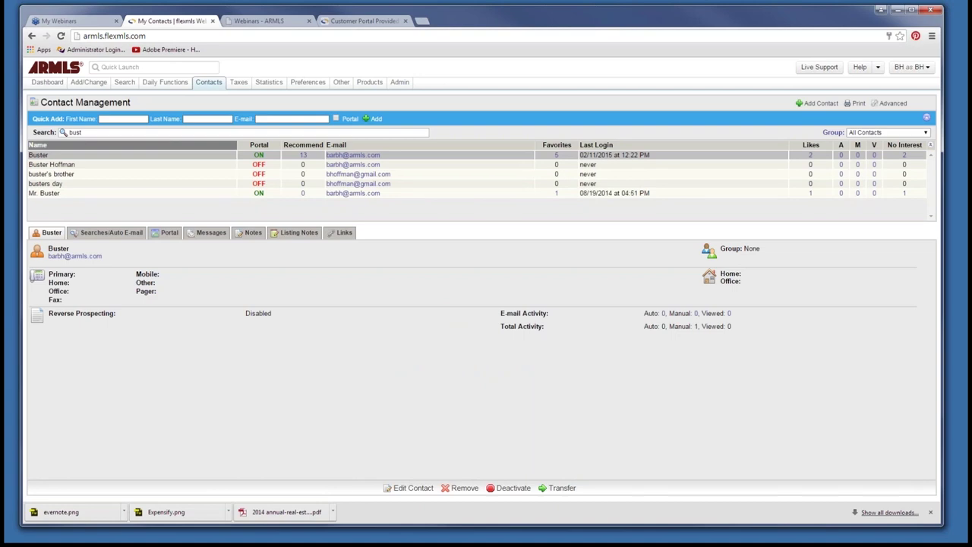
Check the contact's Messages tab, then its Portal summary of collections and viewed listings
{"action": "left_click", "coordinate": [211, 232]}
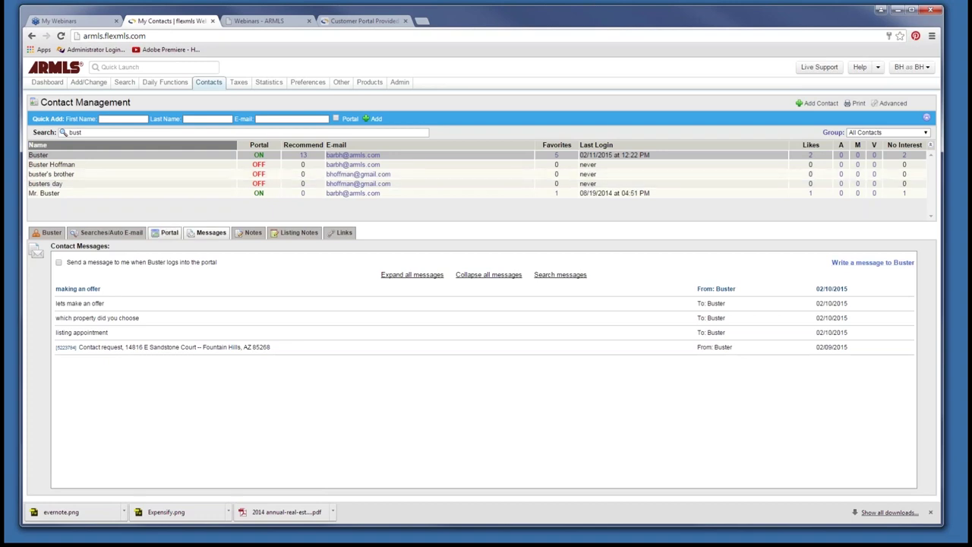
{"action": "left_click", "coordinate": [169, 232]}
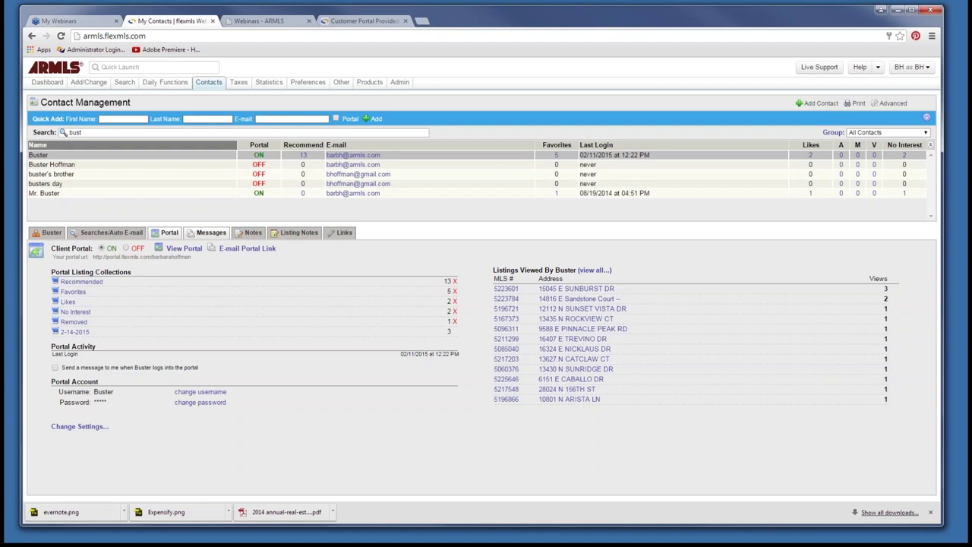
Return to the ARMLS dashboard through the Contacts menu and show the account options
{"action": "mouse_move", "coordinate": [208, 82]}
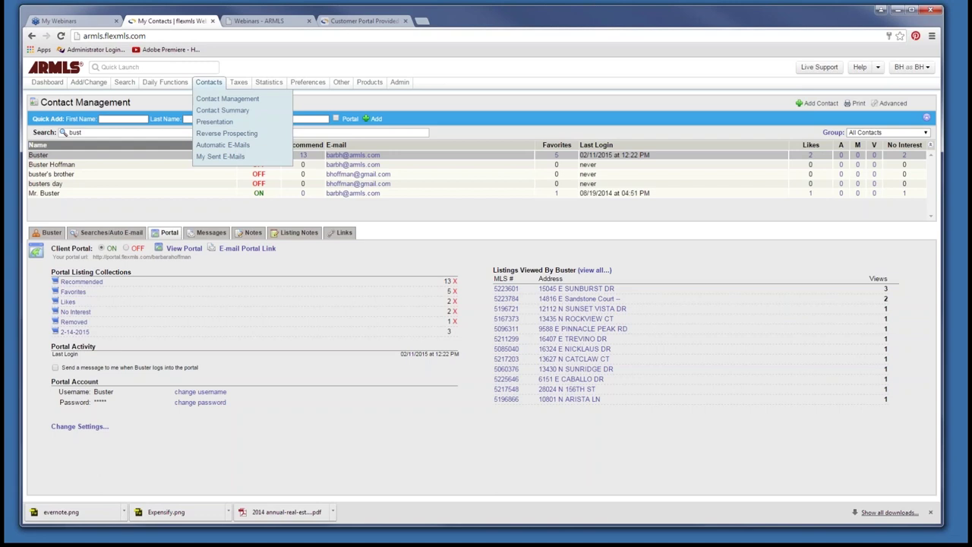
{"action": "left_click", "coordinate": [227, 99]}
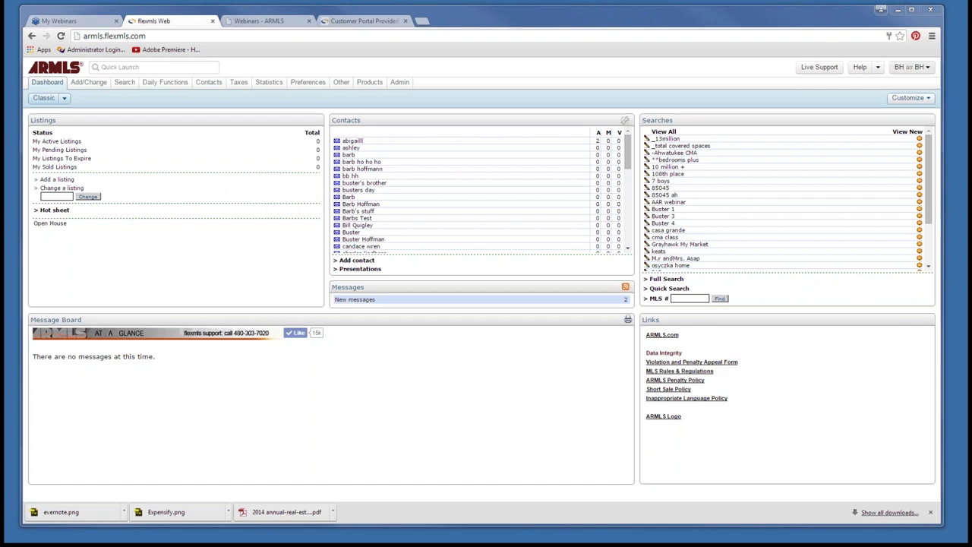
{"action": "left_click", "coordinate": [912, 67]}
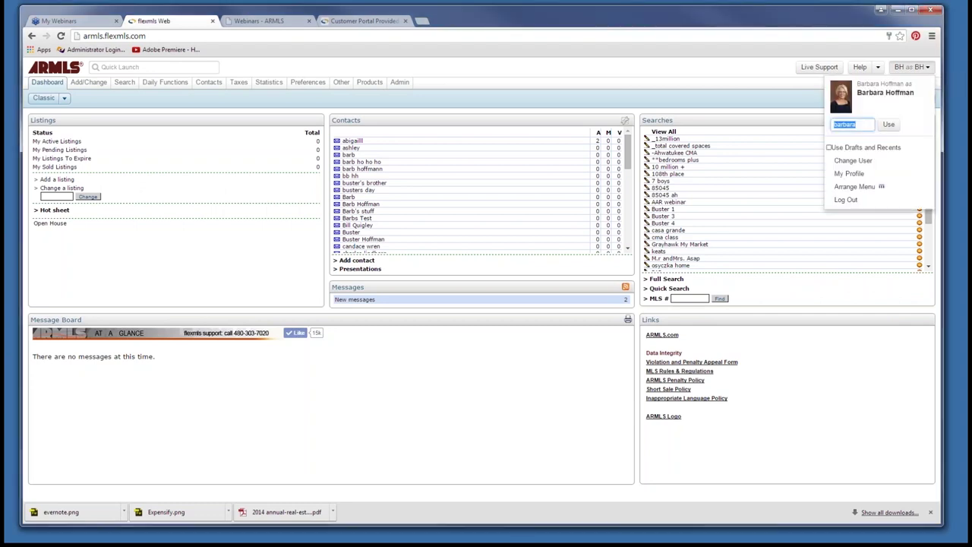
Log in as another test agent by replacing the login-as user id
{"action": "left_click", "coordinate": [856, 123]}
{"action": "key", "text": "BackSpace"}
{"action": "key", "text": "BackSpace"}
{"action": "key", "text": "BackSpace"}
{"action": "key", "text": "BackSpace"}
{"action": "key", "text": "BackSpace"}
{"action": "key", "text": "BackSpace"}
{"action": "key", "text": "BackSpace"}
{"action": "key", "text": "Return"}
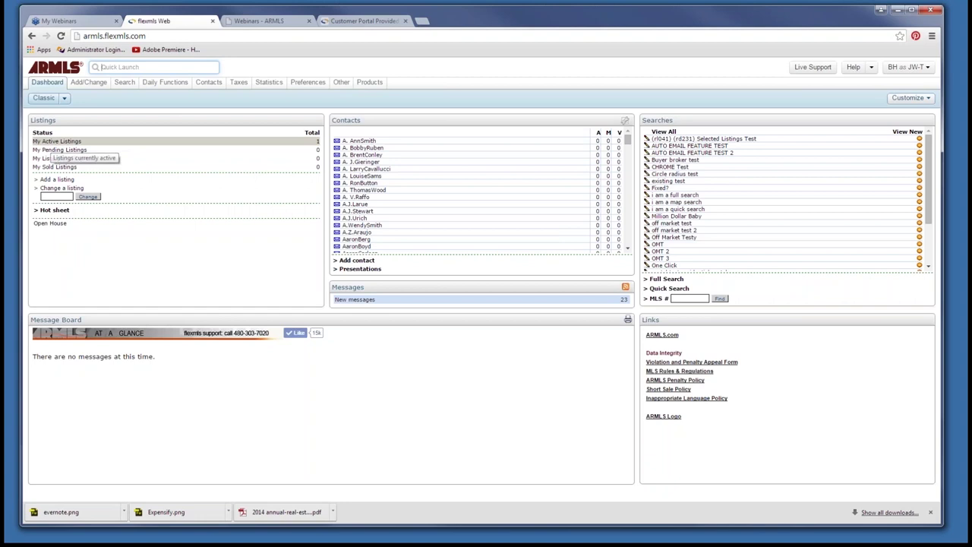
Open the Listing Activity report for active listing 5138414 from My Active Listings
{"action": "left_click", "coordinate": [57, 141]}
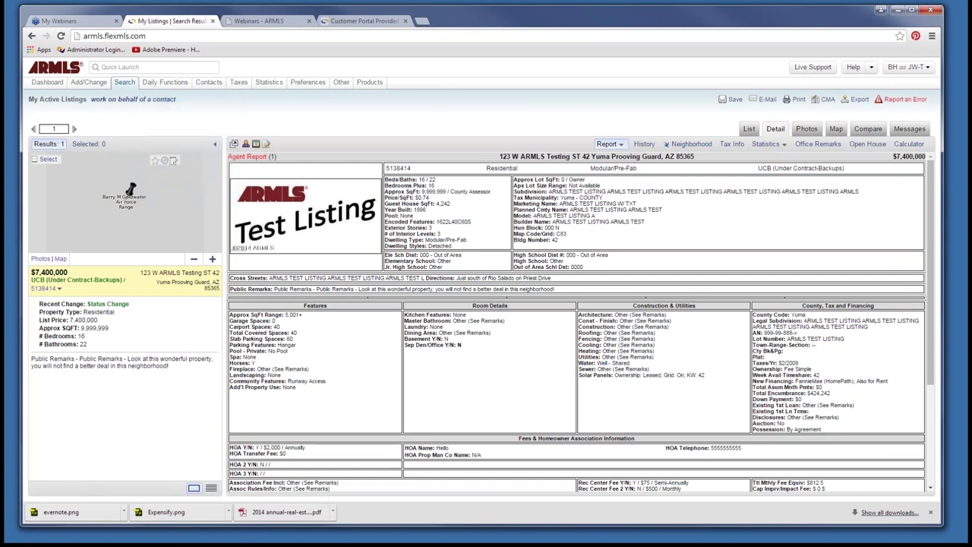
{"action": "left_click", "coordinate": [59, 289]}
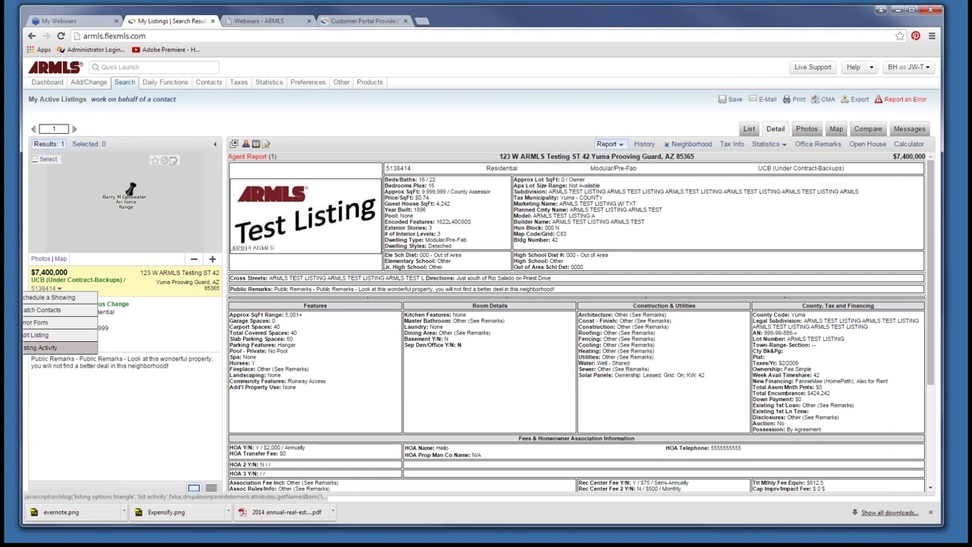
{"action": "left_click", "coordinate": [40, 347]}
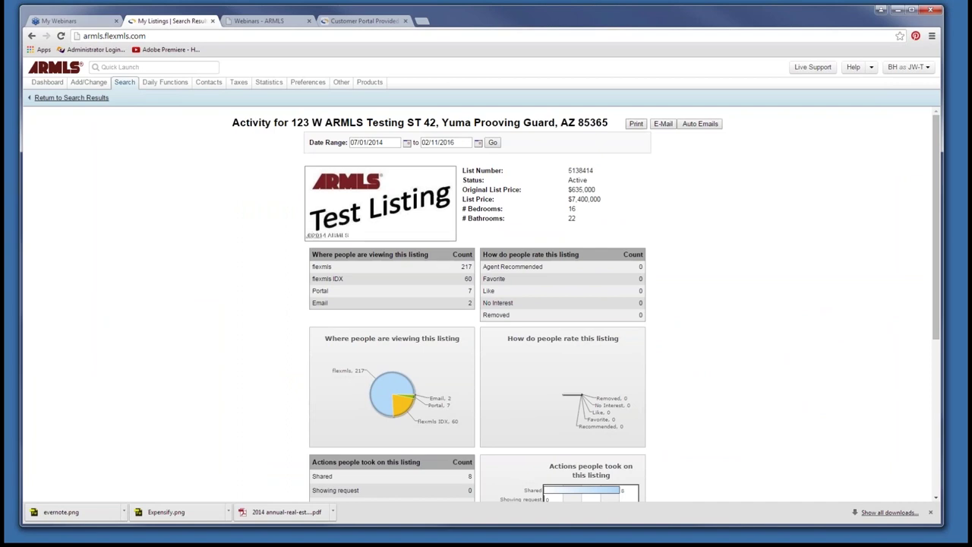
{"action": "left_click", "coordinate": [699, 123]}
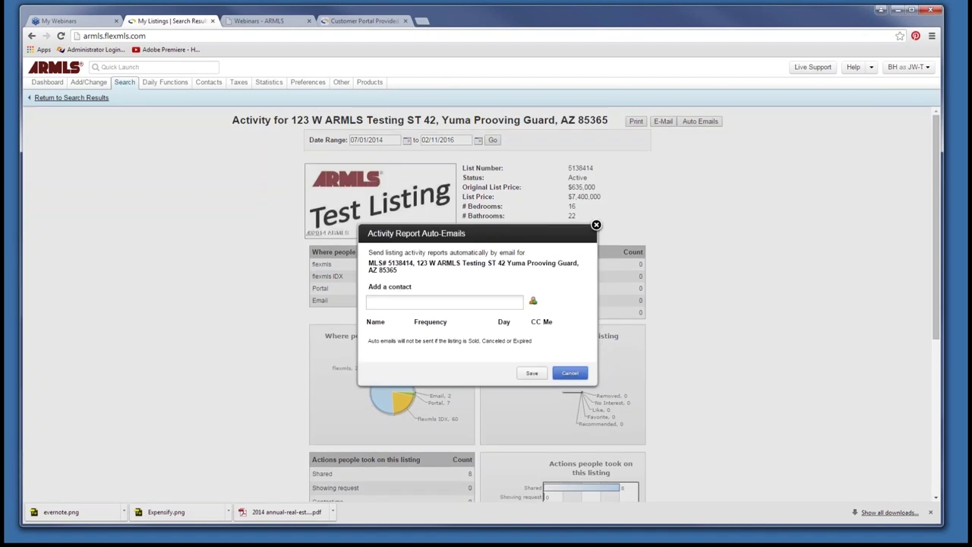
{"action": "left_click", "coordinate": [444, 302]}
{"action": "type", "text": "b"}
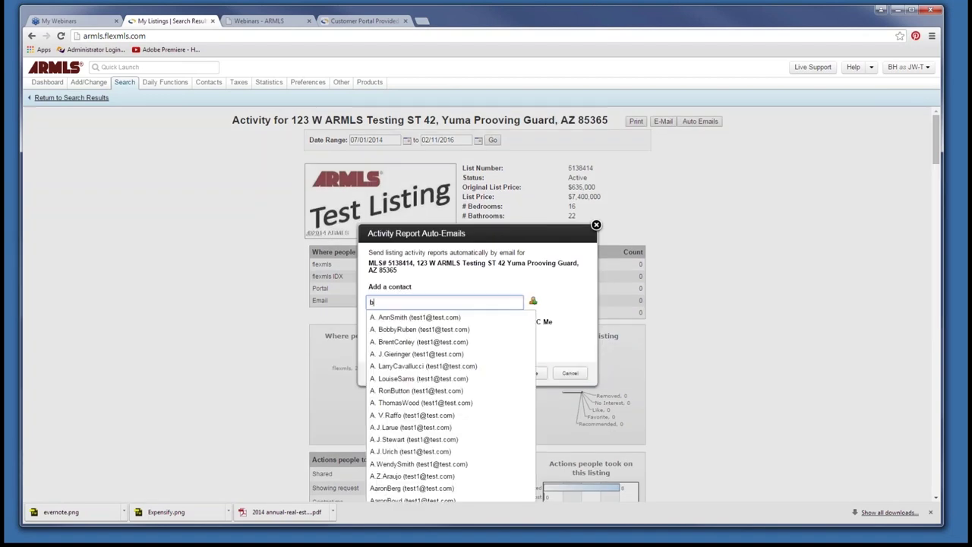
{"action": "type", "text": "uster"}
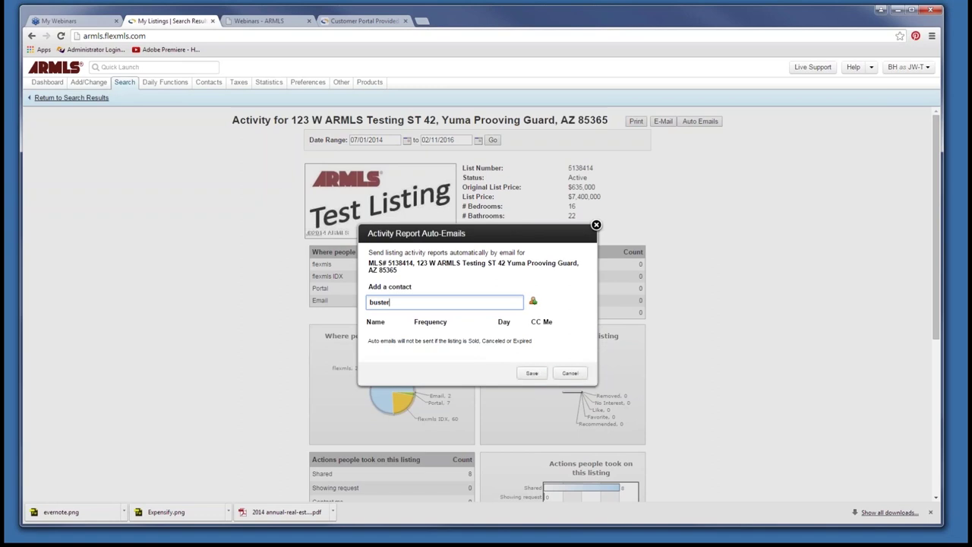
{"action": "key", "text": "Escape"}
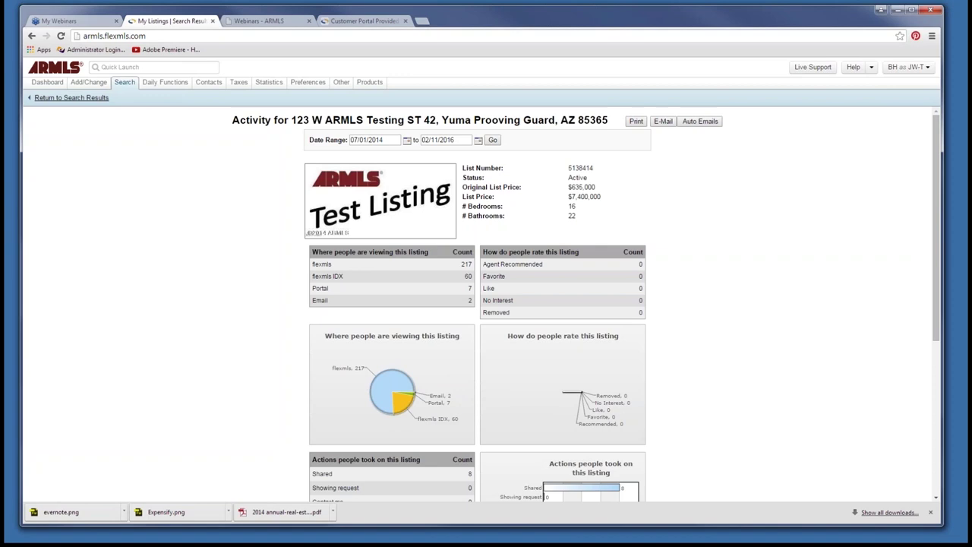
Review the listing's activity tables and similar viewed listings, then go back to the Dashboard
{"action": "scroll", "coordinate": [486, 304], "scroll_direction": "down", "scroll_amount": 1}
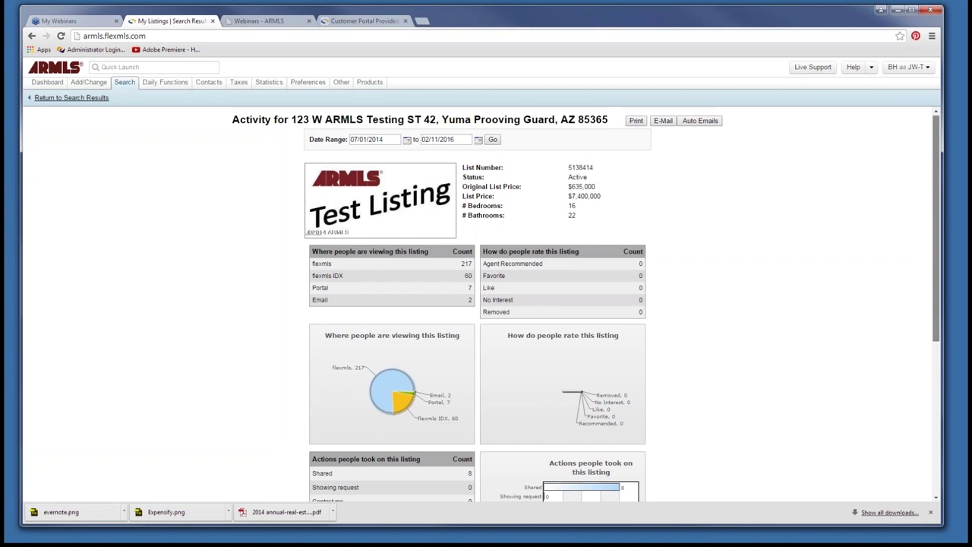
{"action": "scroll", "coordinate": [586, 306], "scroll_direction": "down", "scroll_amount": 1}
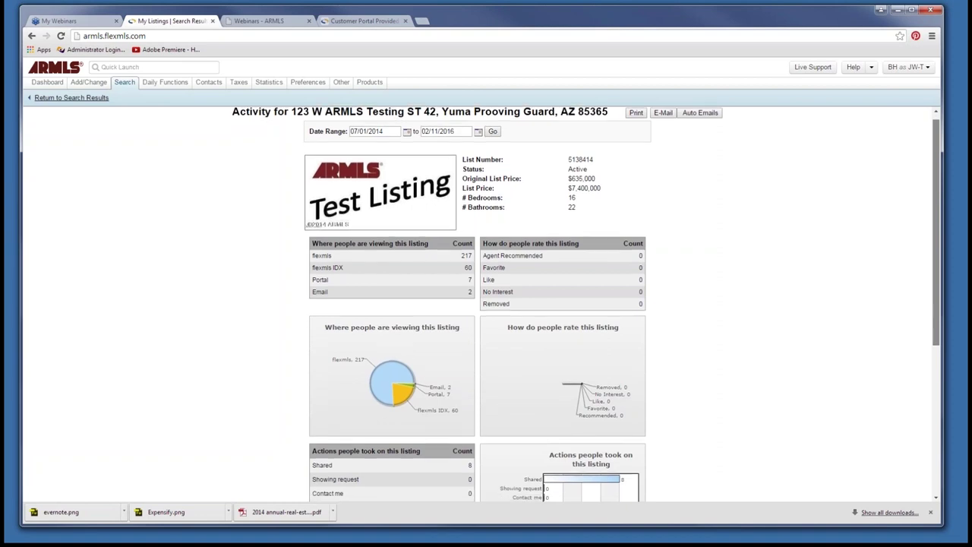
{"action": "scroll", "coordinate": [586, 303], "scroll_direction": "down", "scroll_amount": 1}
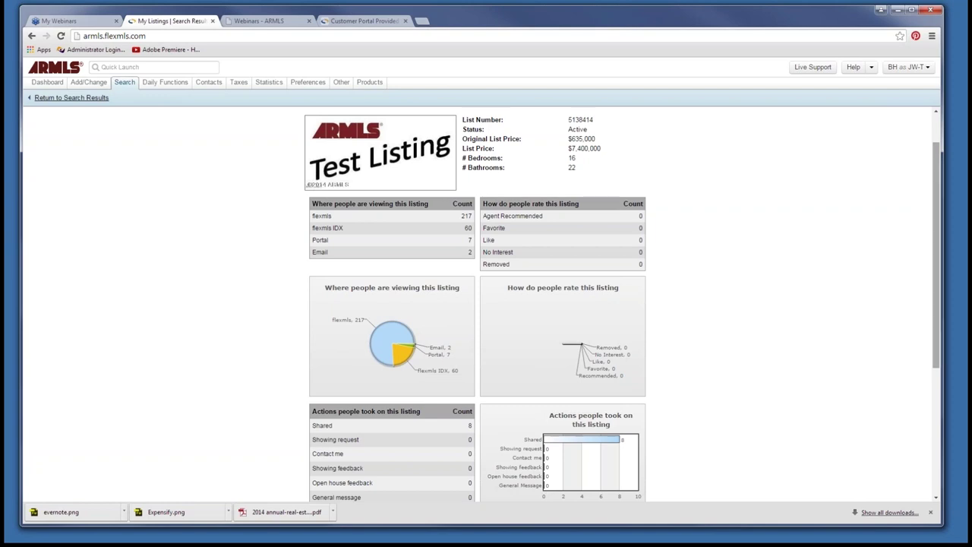
{"action": "scroll", "coordinate": [623, 304], "scroll_direction": "down", "scroll_amount": 3}
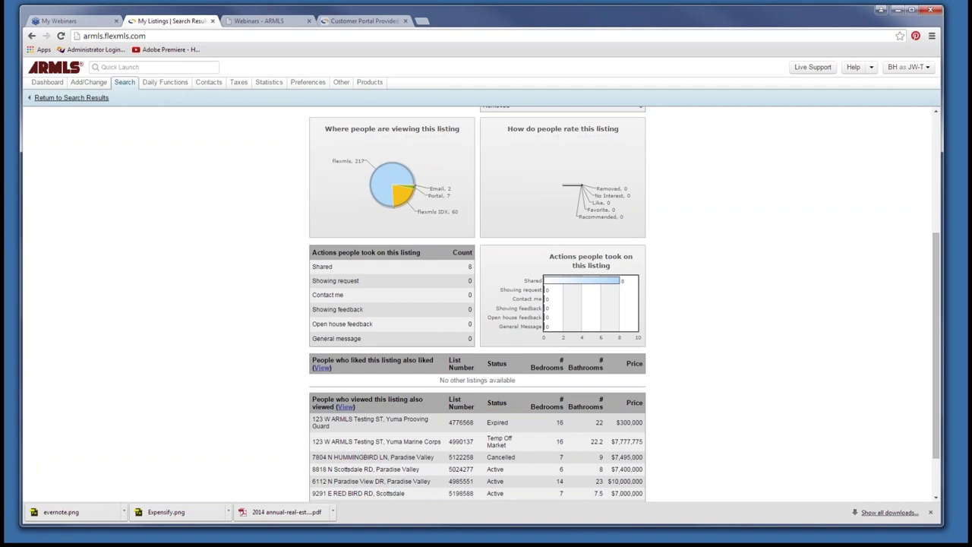
{"action": "scroll", "coordinate": [486, 304], "scroll_direction": "down", "scroll_amount": 2}
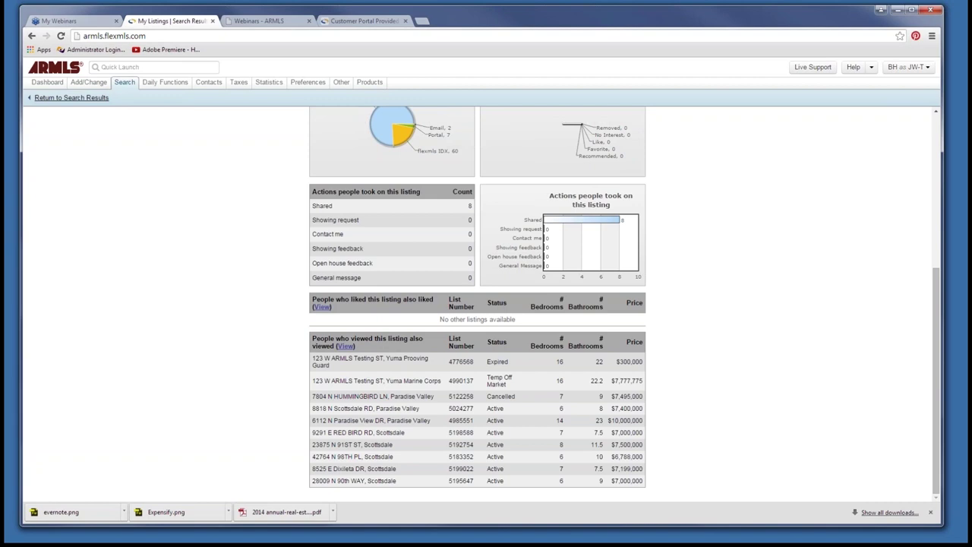
{"action": "scroll", "coordinate": [937, 380], "scroll_direction": "up", "scroll_amount": 4}
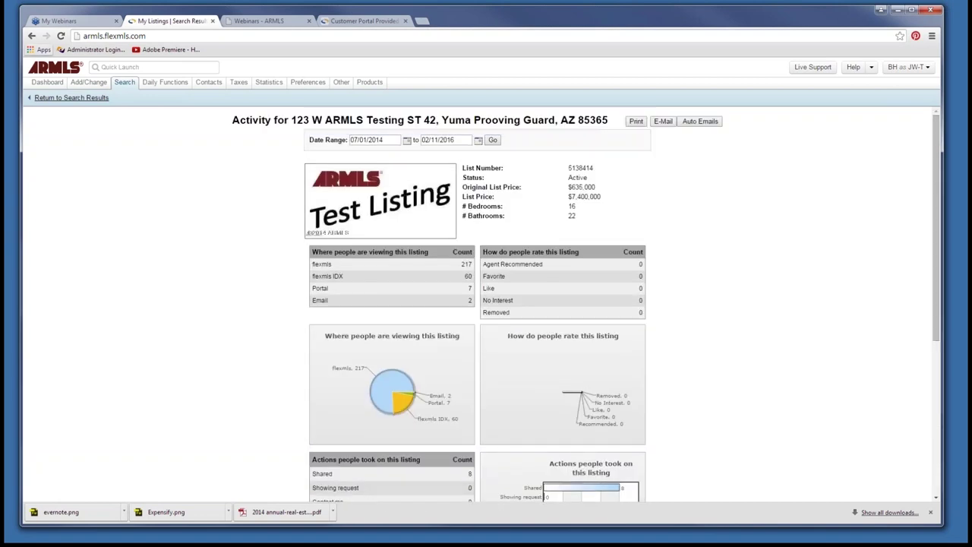
{"action": "left_click", "coordinate": [47, 82]}
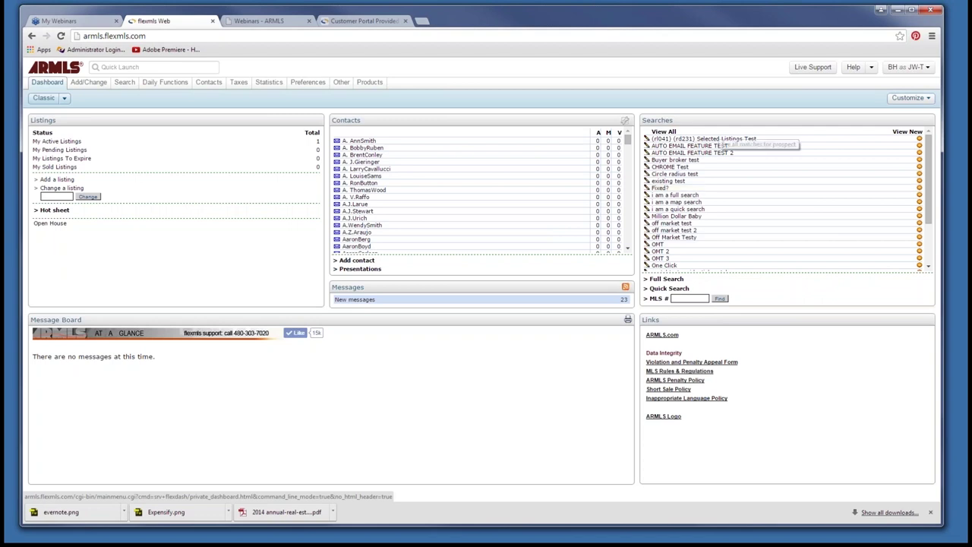
Look over the ARMLS webinars page, then switch back to the flexmls dashboard tab
{"action": "left_click", "coordinate": [262, 21]}
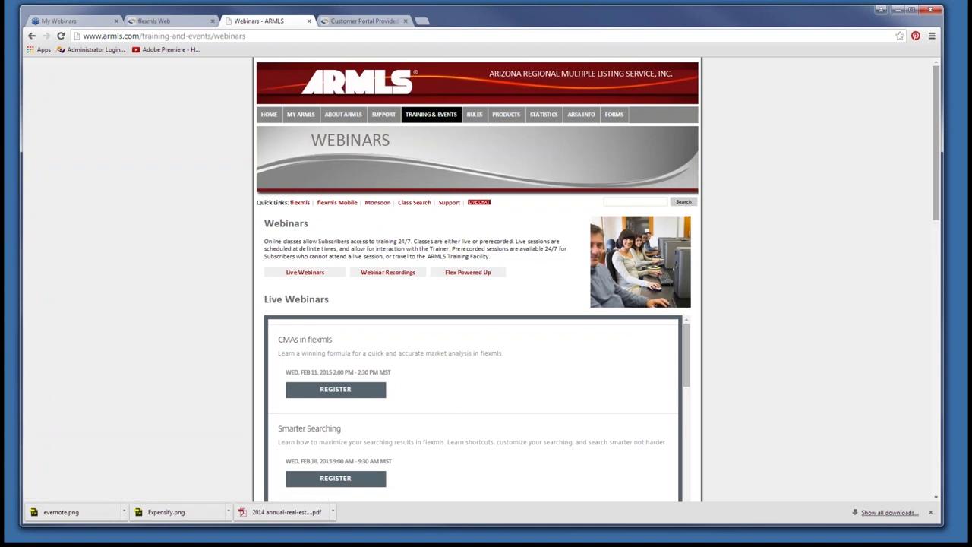
{"action": "scroll", "coordinate": [476, 280], "scroll_direction": "down", "scroll_amount": 10}
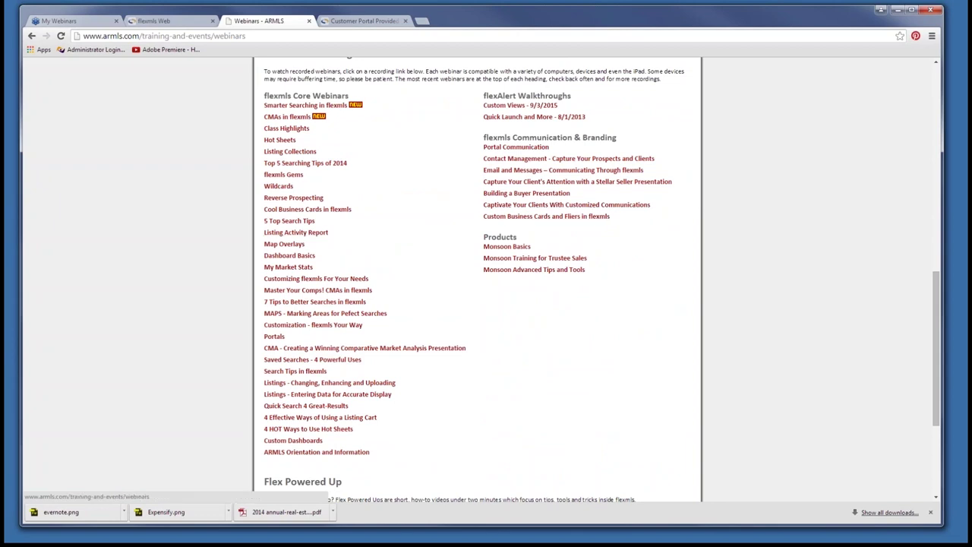
{"action": "scroll", "coordinate": [478, 281], "scroll_direction": "up", "scroll_amount": 8}
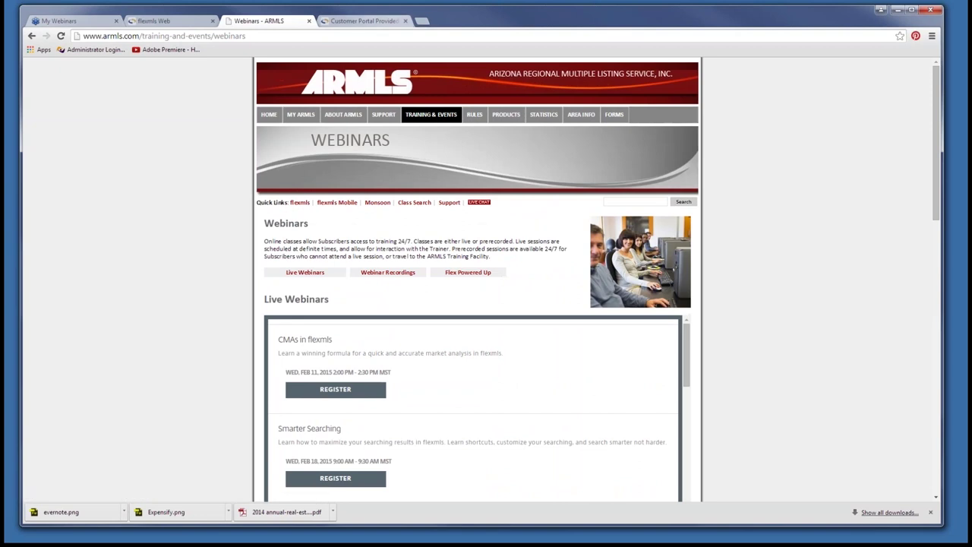
{"action": "key", "text": "ctrl+shift+Tab"}
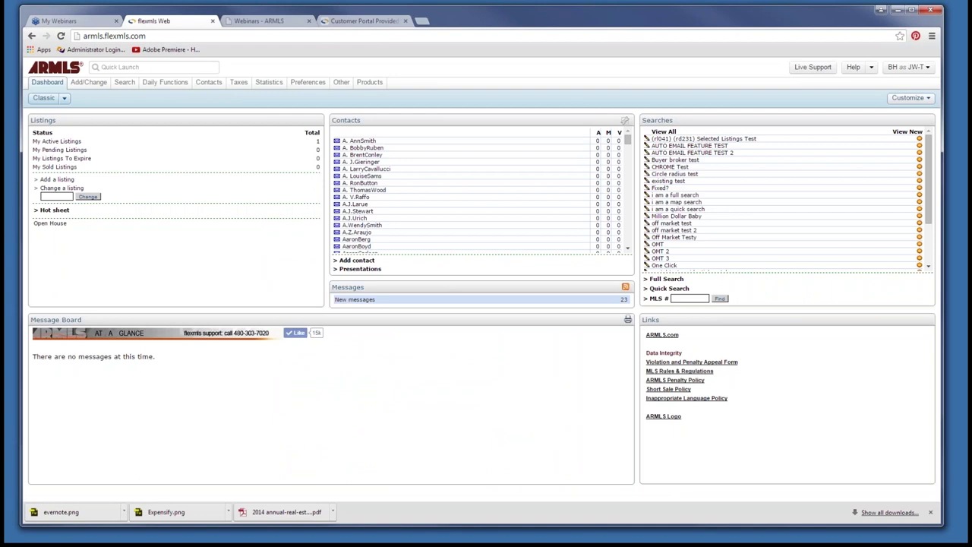
{"action": "mouse_move", "coordinate": [307, 82]}
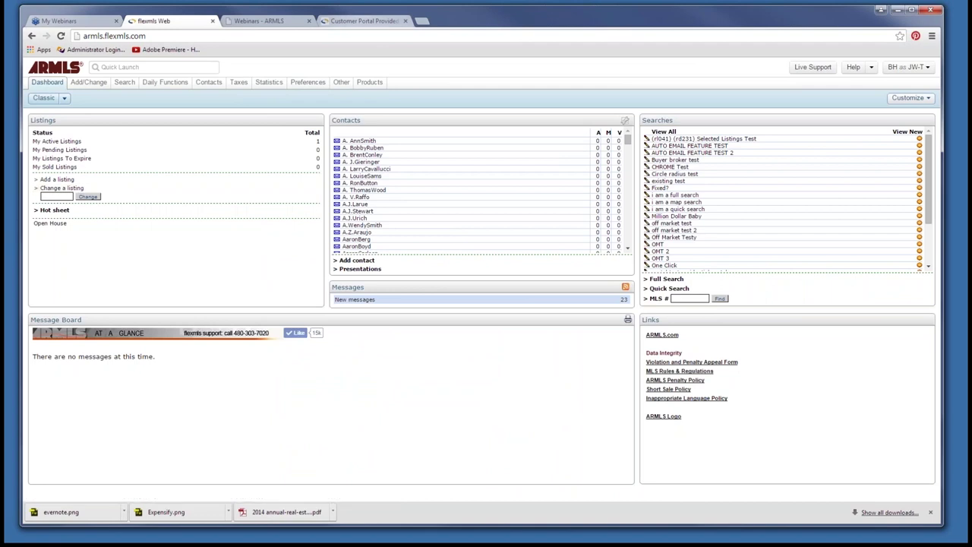
{"action": "key", "text": "ctrl+4"}
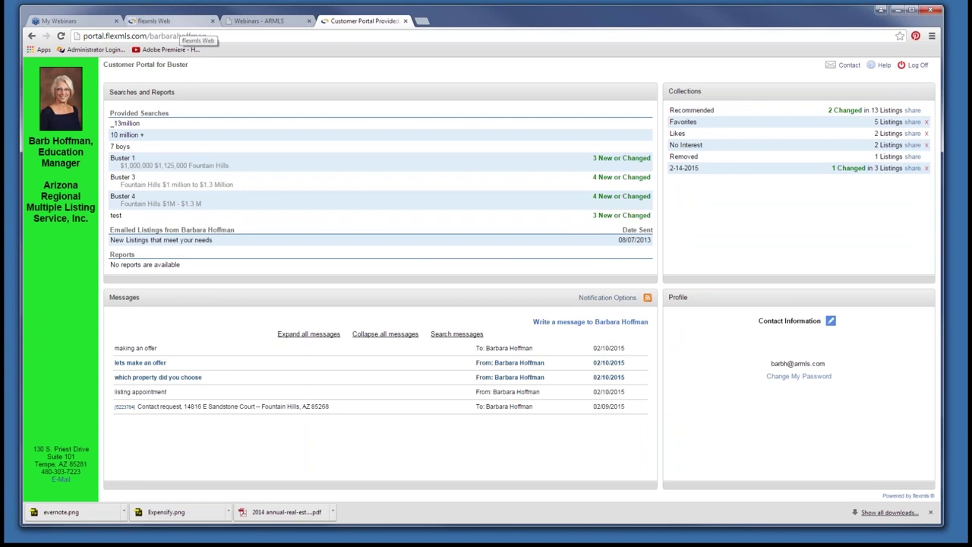
{"action": "left_click", "coordinate": [182, 22]}
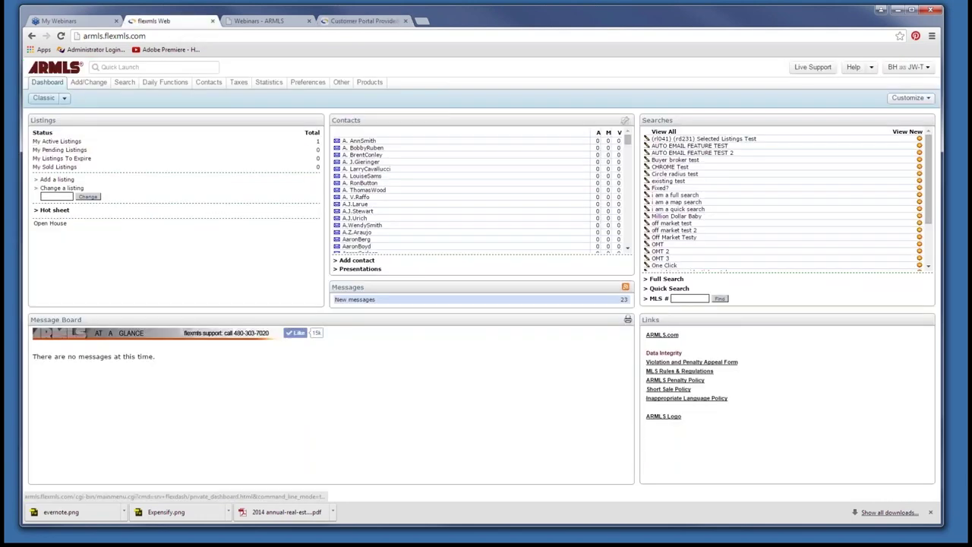
Change the session user to the agent's own login, correcting the mistyped user name first
{"action": "left_click", "coordinate": [908, 67]}
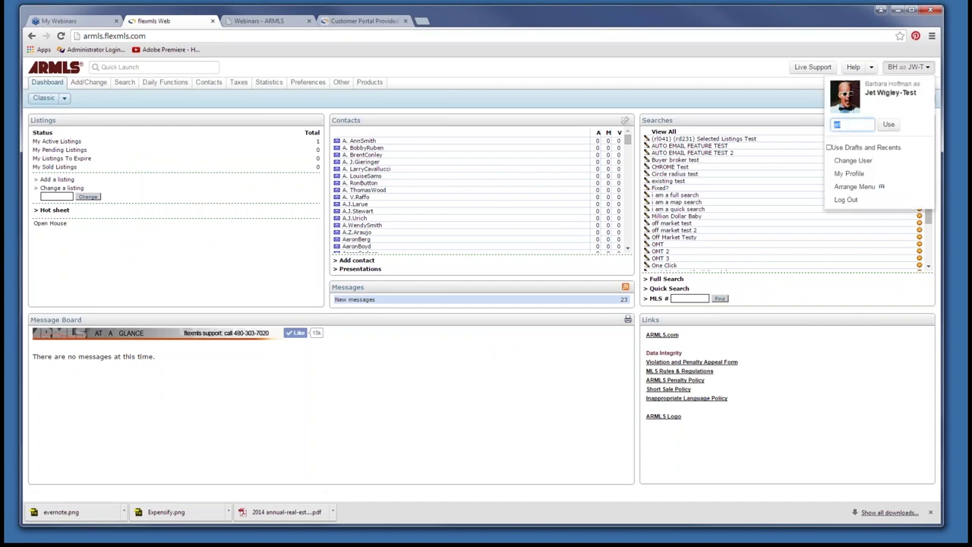
{"action": "type", "text": "jet"}
{"action": "key", "text": "BackSpace"}
{"action": "key", "text": "BackSpace"}
{"action": "key", "text": "BackSpace"}
{"action": "type", "text": "barbara"}
{"action": "key", "text": "Return"}
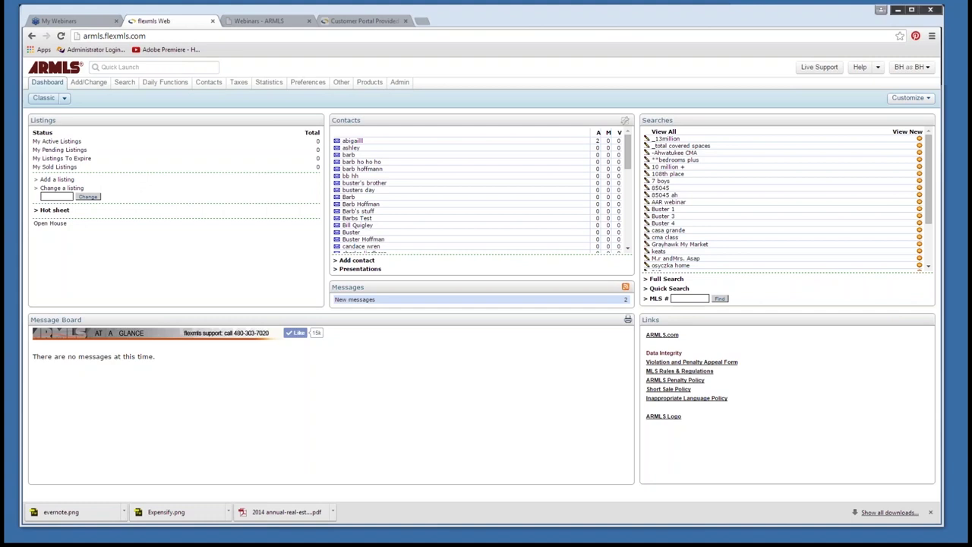
Use the Quick Launch box and bring up the Contacts dropdown menu
{"action": "left_click", "coordinate": [122, 67]}
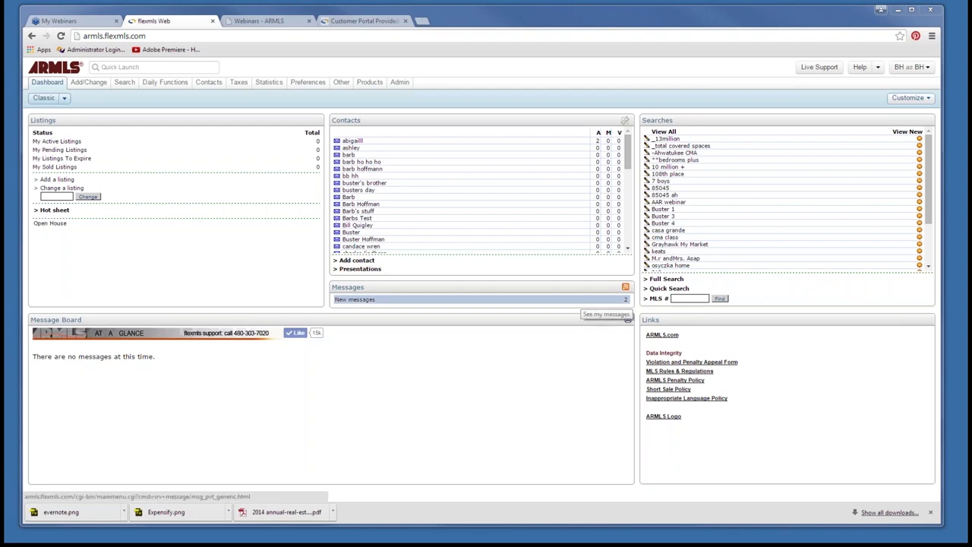
{"action": "mouse_move", "coordinate": [209, 82]}
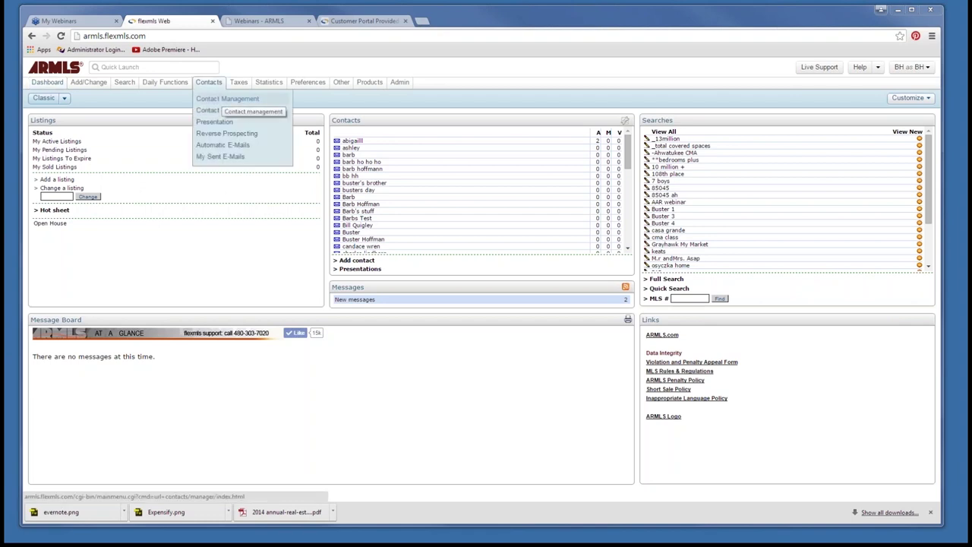
Open Contact Management and view the portal-off contact: reverse prospecting disabled, zero e-mail activity
{"action": "left_click", "coordinate": [227, 98]}
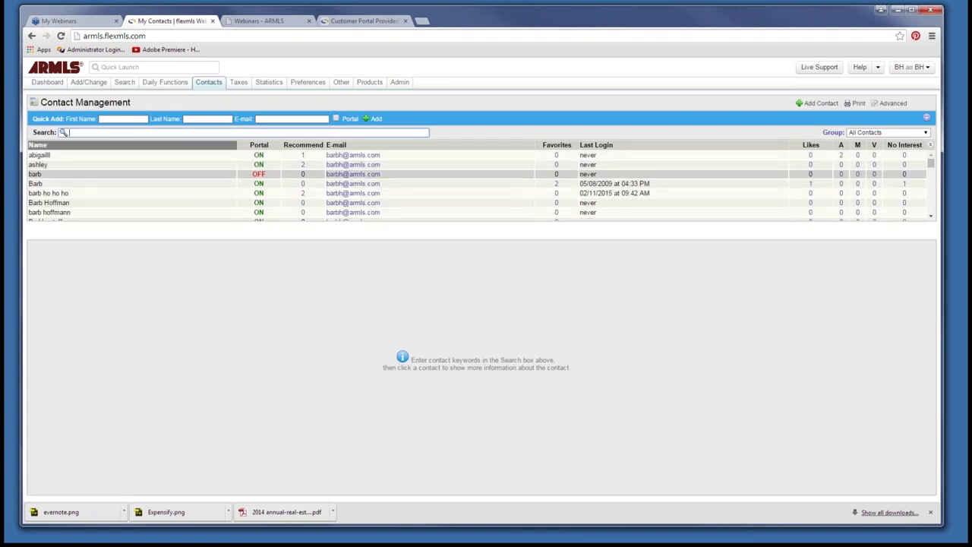
{"action": "left_click", "coordinate": [35, 174]}
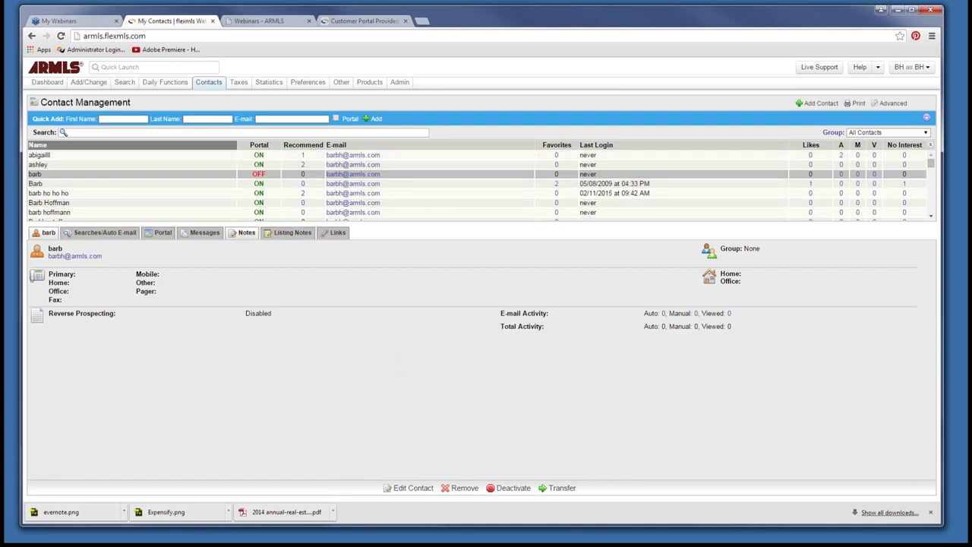
On the Portal tab, load the first contact's portal: ON, 10 suggested listings, never logged in
{"action": "left_click", "coordinate": [162, 232]}
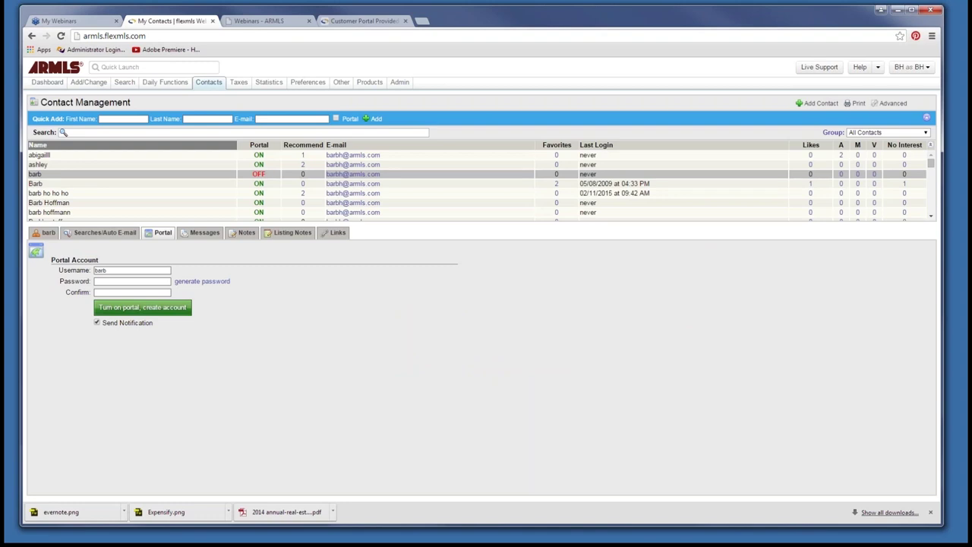
{"action": "left_click", "coordinate": [132, 281]}
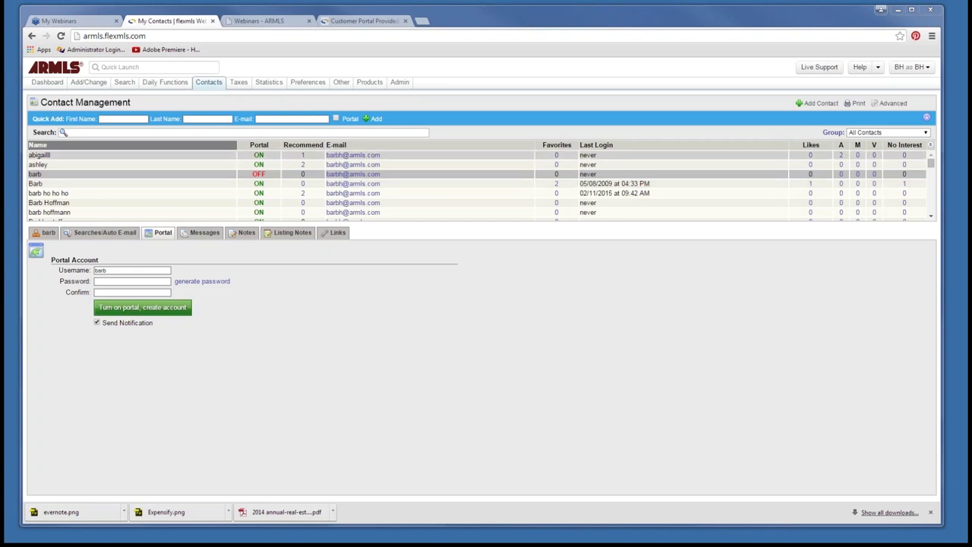
{"action": "left_click", "coordinate": [46, 155]}
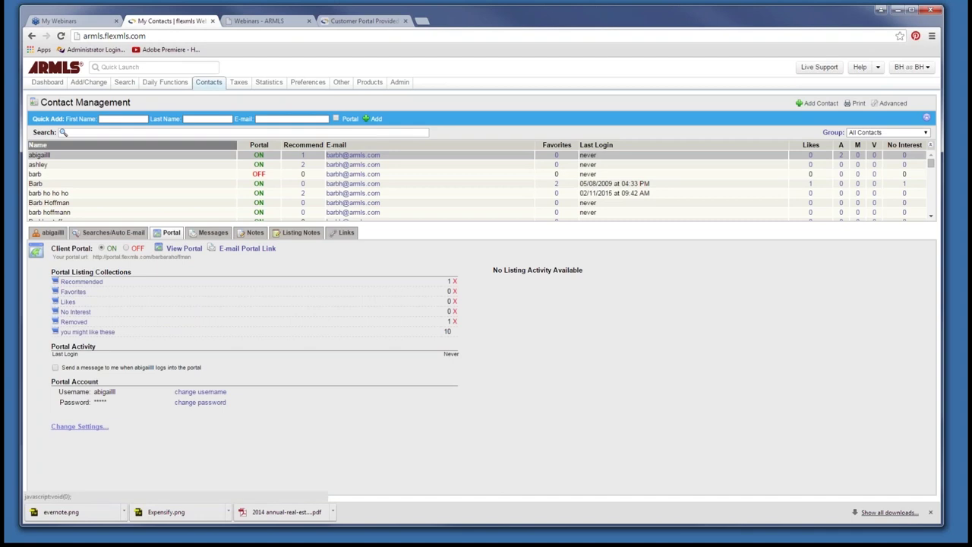
Open this contact's Portal Settings dialog via the Change Settings... link
{"action": "left_click", "coordinate": [80, 426]}
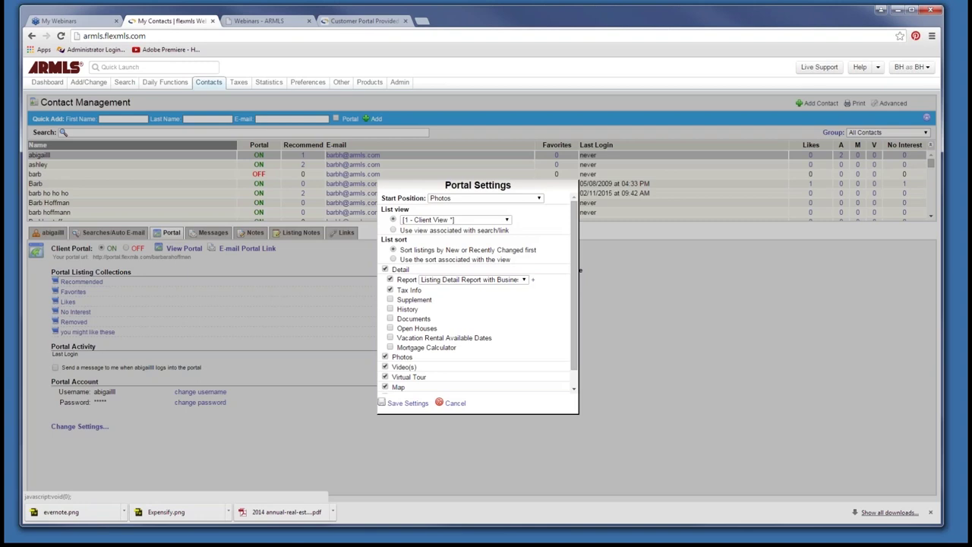
Cancel the Portal Settings dialog without saving and refresh back to the agent dashboard
{"action": "left_click", "coordinate": [455, 402]}
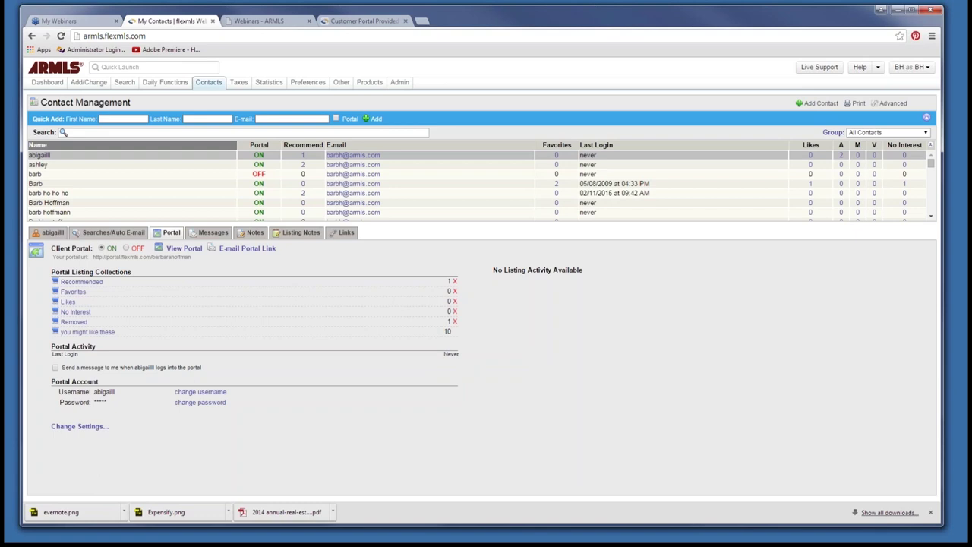
{"action": "key", "text": "F5"}
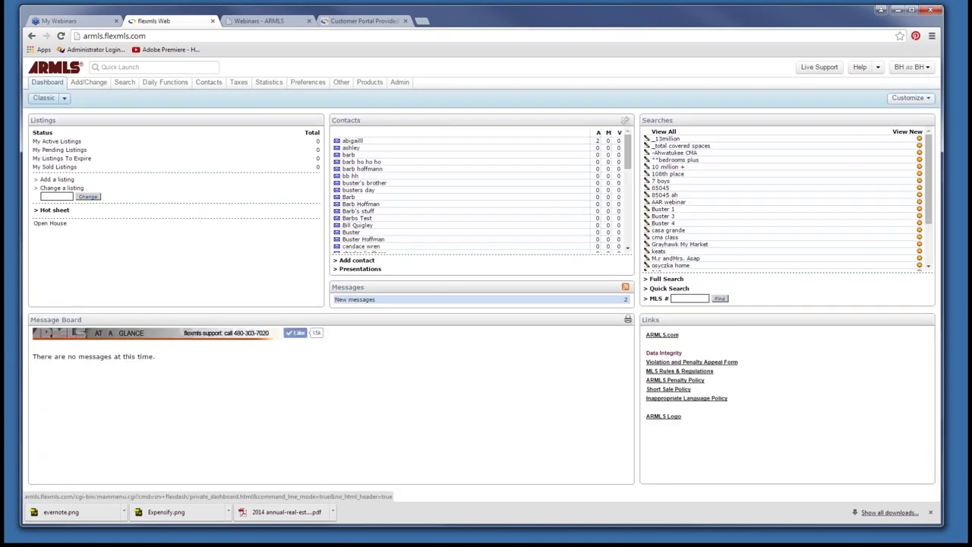
Act as the test agent by entering that user's login, fixing the typo before confirming
{"action": "left_click", "coordinate": [911, 67]}
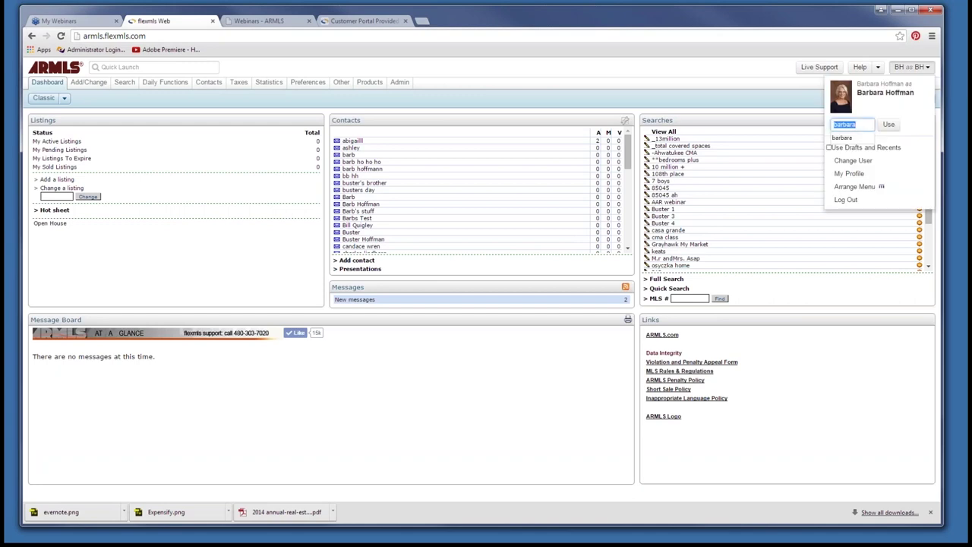
{"action": "type", "text": "jee"}
{"action": "key", "text": "BackSpace"}
{"action": "type", "text": "t"}
{"action": "key", "text": "Return"}
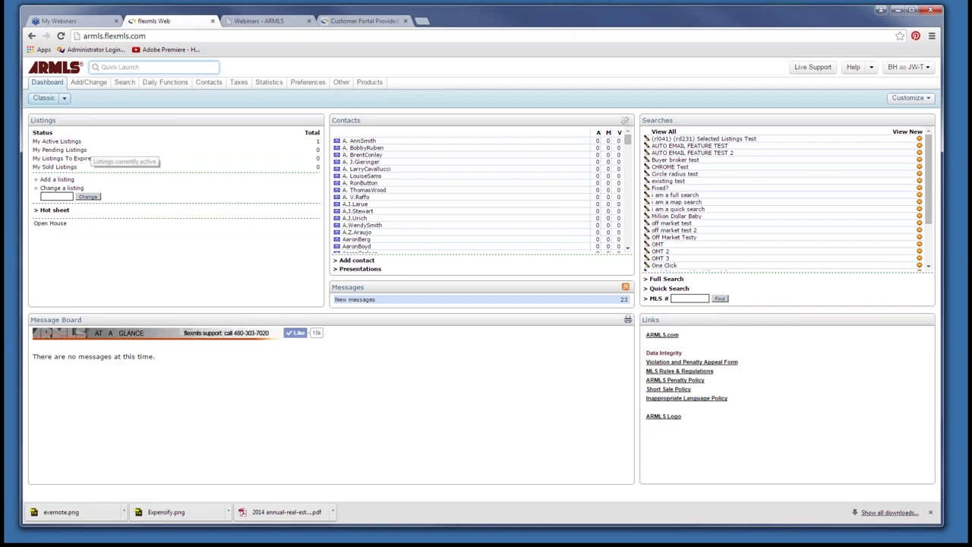
Open My Active Listings and show the Additional actions menu for the test listing
{"action": "left_click", "coordinate": [57, 142]}
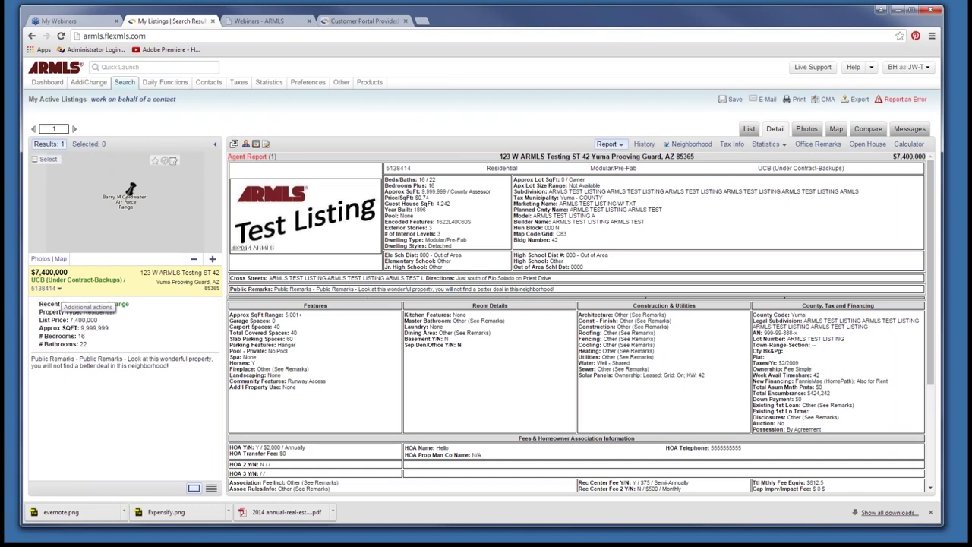
{"action": "left_click", "coordinate": [58, 289]}
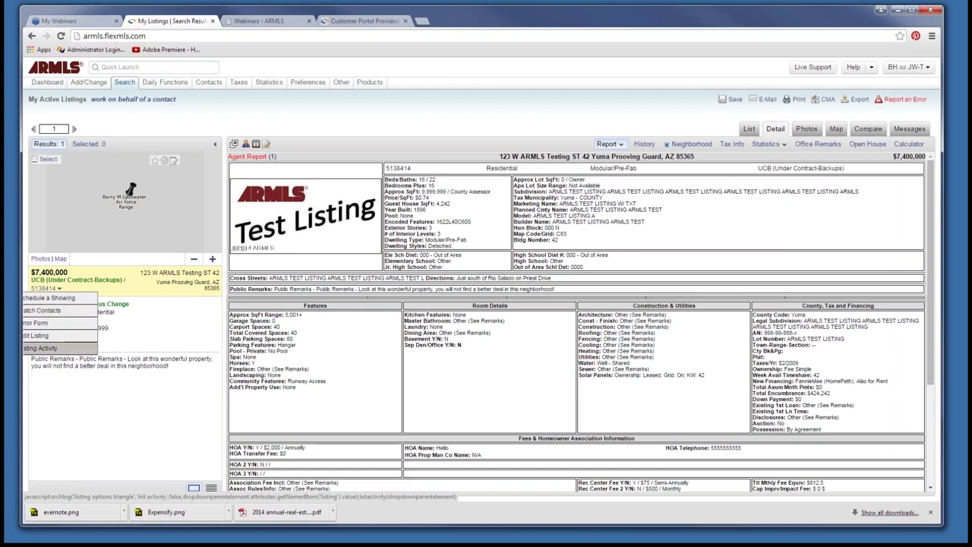
{"action": "left_click", "coordinate": [41, 348]}
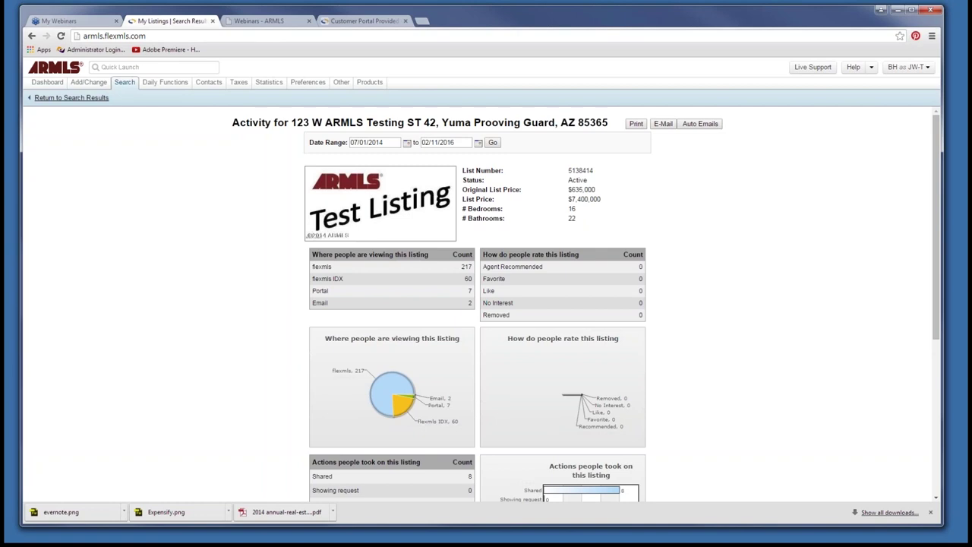
{"action": "key", "text": "alt+Left"}
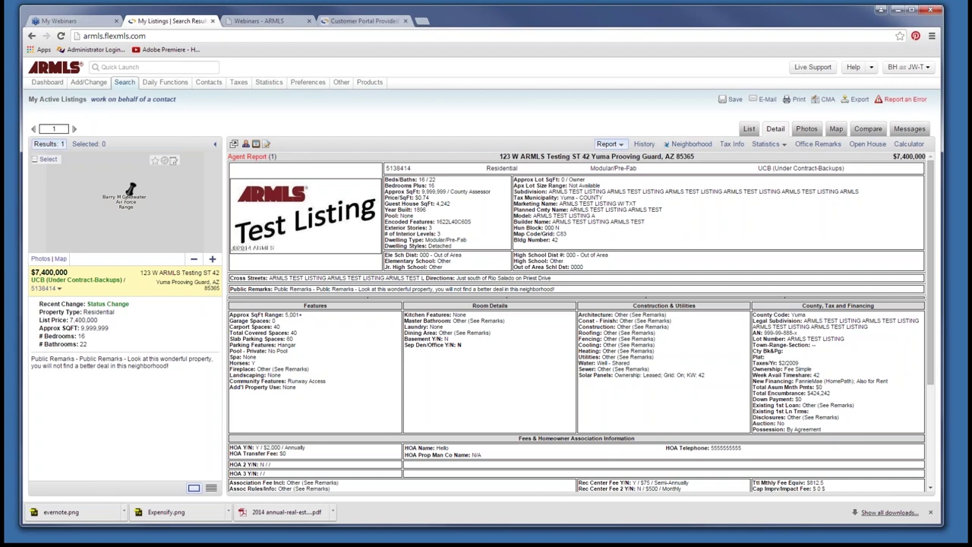
View the Customer Portal tab, try saving the unselected listing results, then return to the Dashboard
{"action": "left_click", "coordinate": [363, 20]}
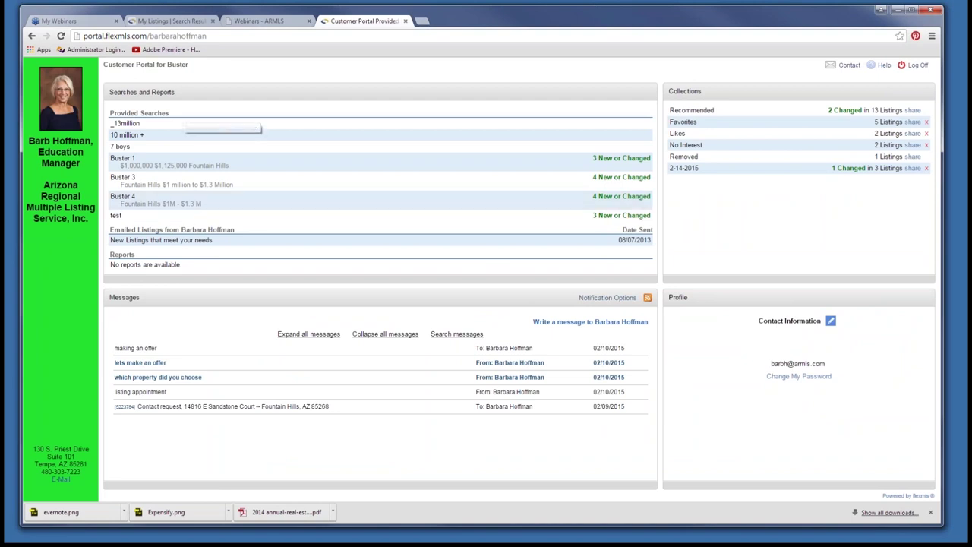
{"action": "left_click", "coordinate": [170, 20]}
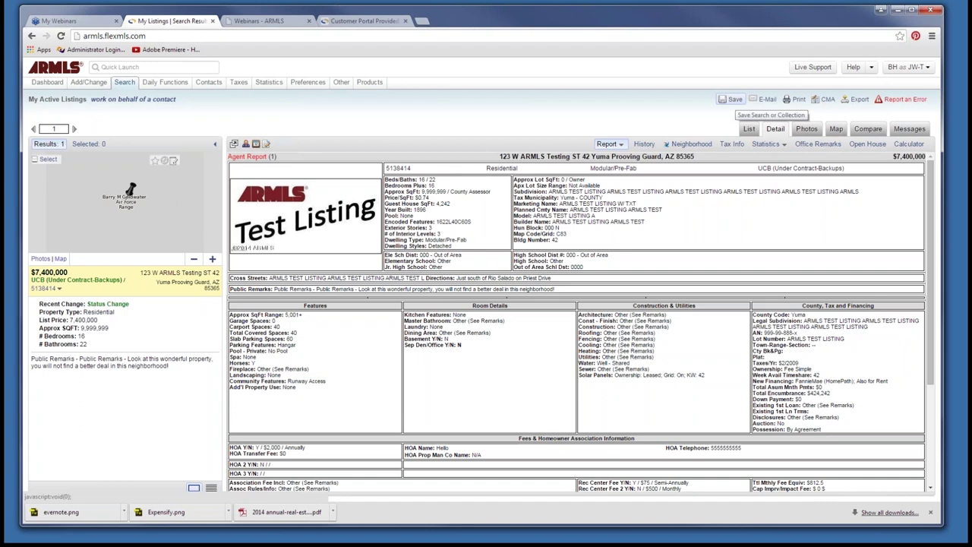
{"action": "left_click", "coordinate": [731, 99]}
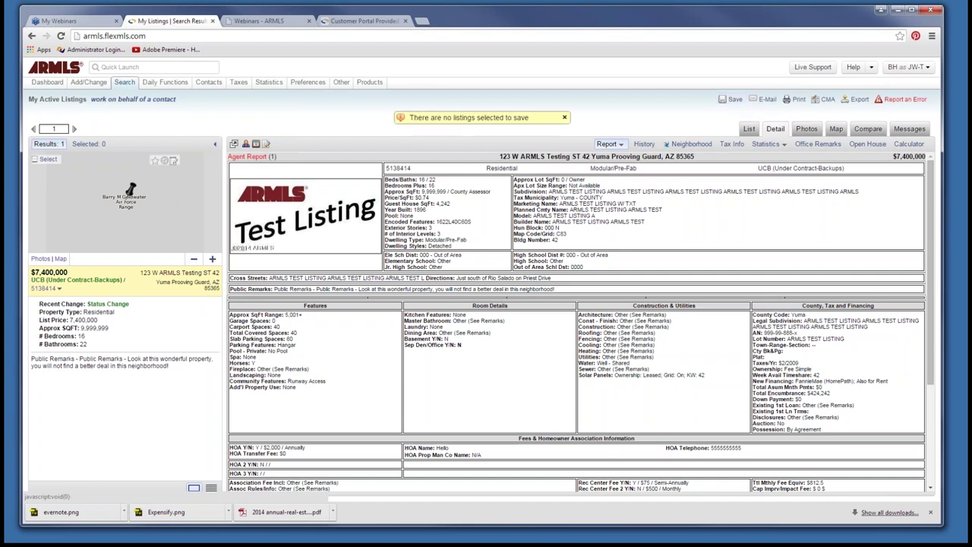
{"action": "left_click", "coordinate": [47, 82]}
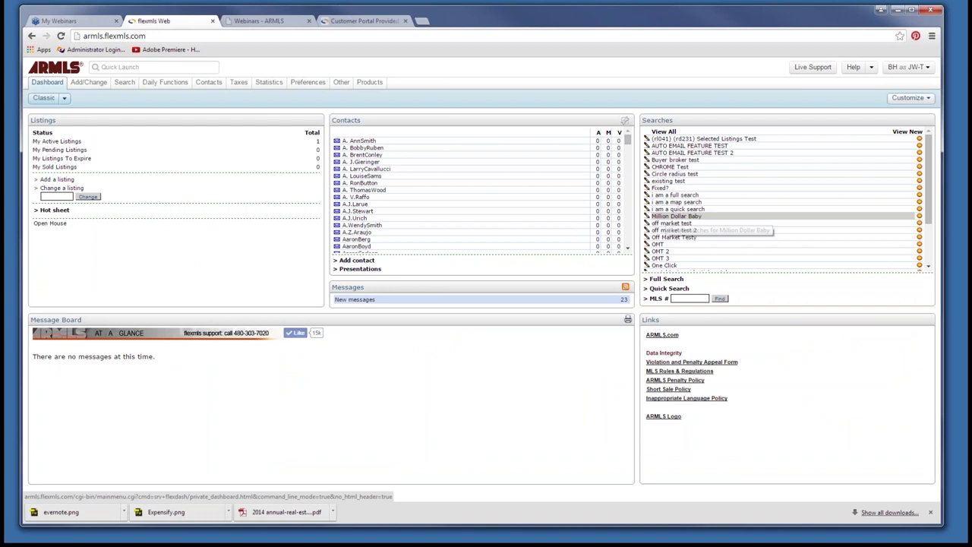
Run Million Dollar Baby, open then dismiss its Save Search dialog, and move to the portal tab
{"action": "left_click", "coordinate": [667, 217]}
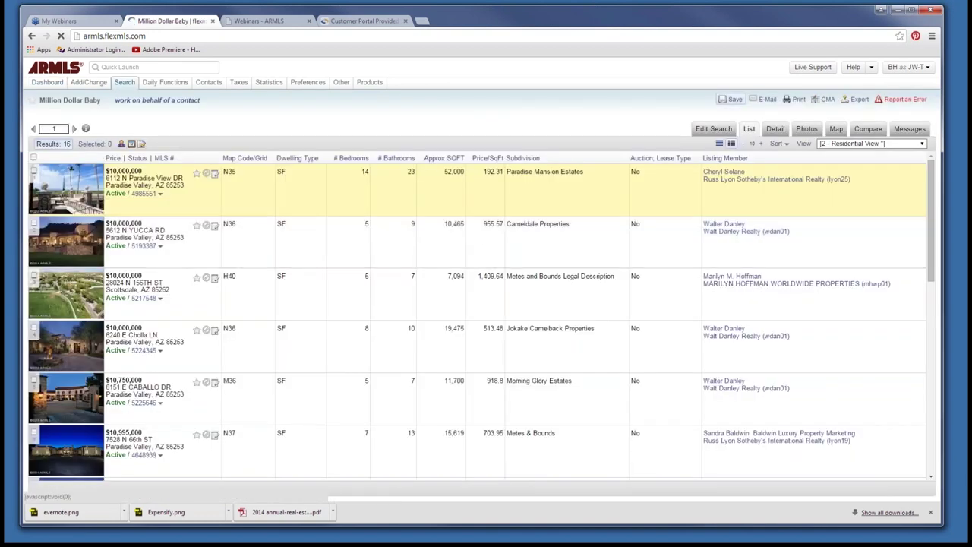
{"action": "left_click", "coordinate": [732, 100]}
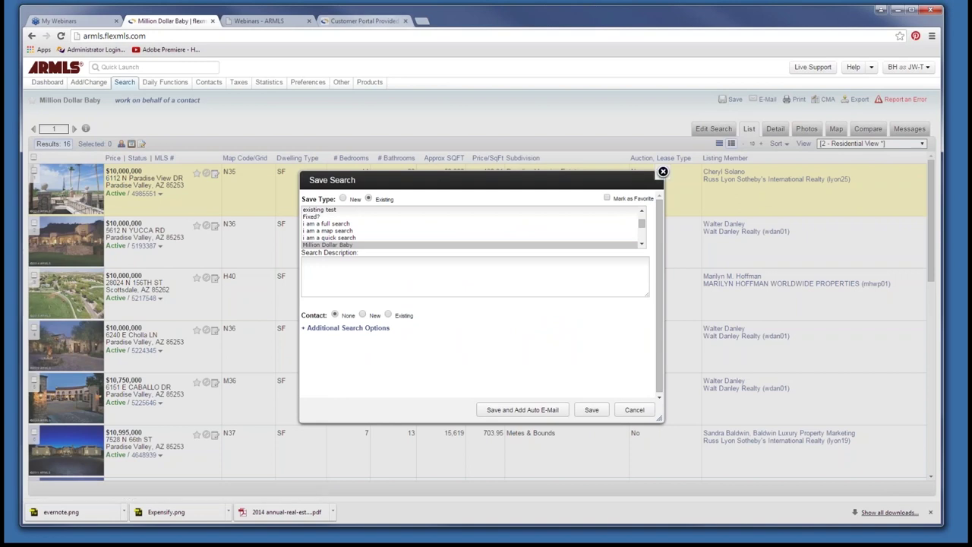
{"action": "key", "text": "Escape"}
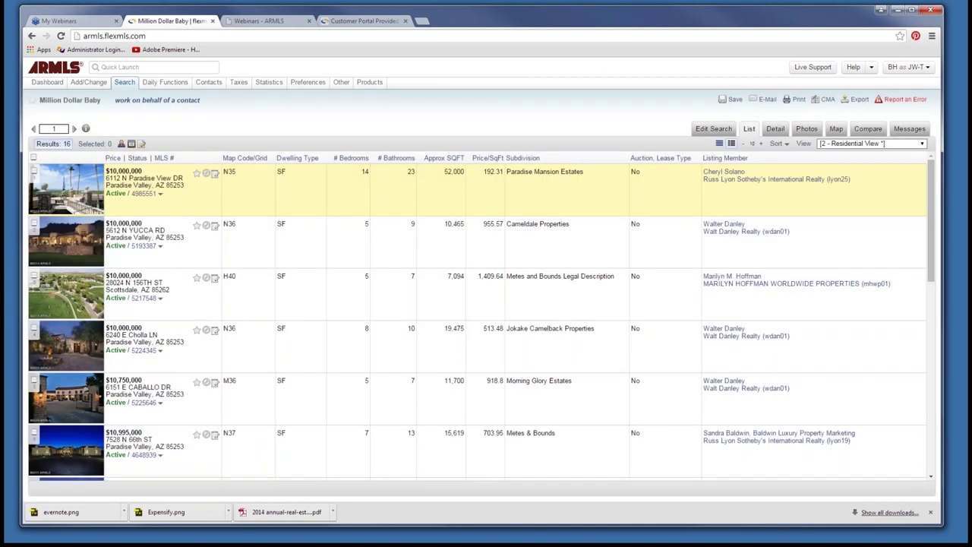
{"action": "key", "text": "ctrl+4"}
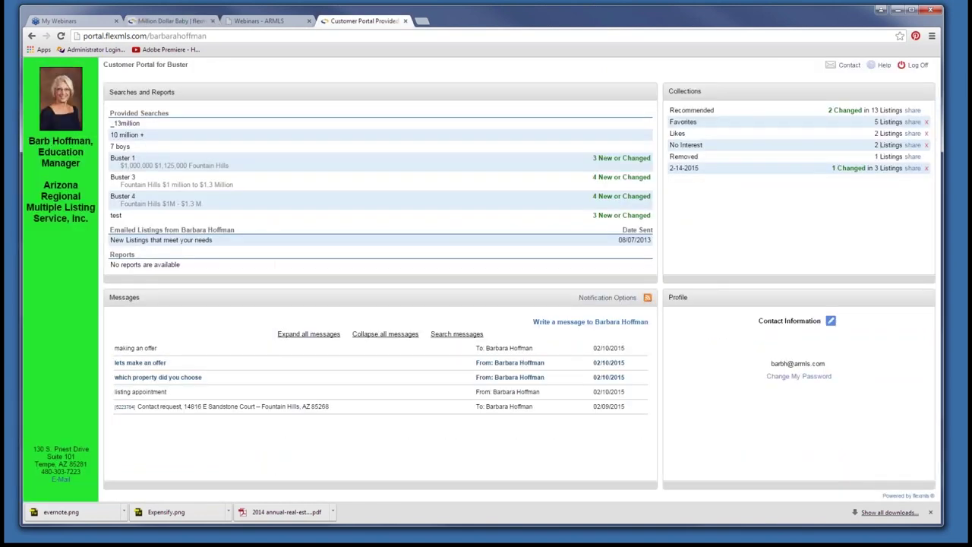